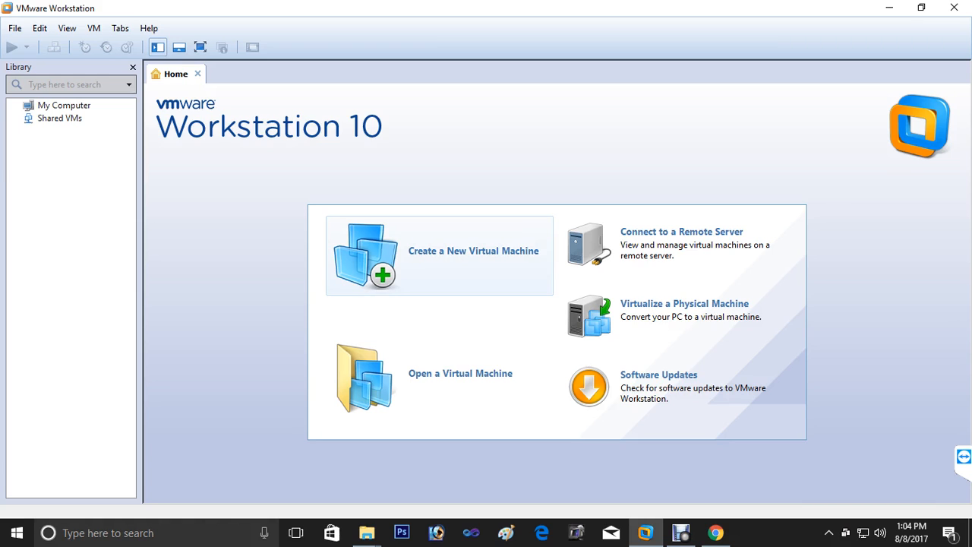
- Start a custom new virtual machine with Workstation 10.0 compatibility, installing the OS later
click(440, 255)
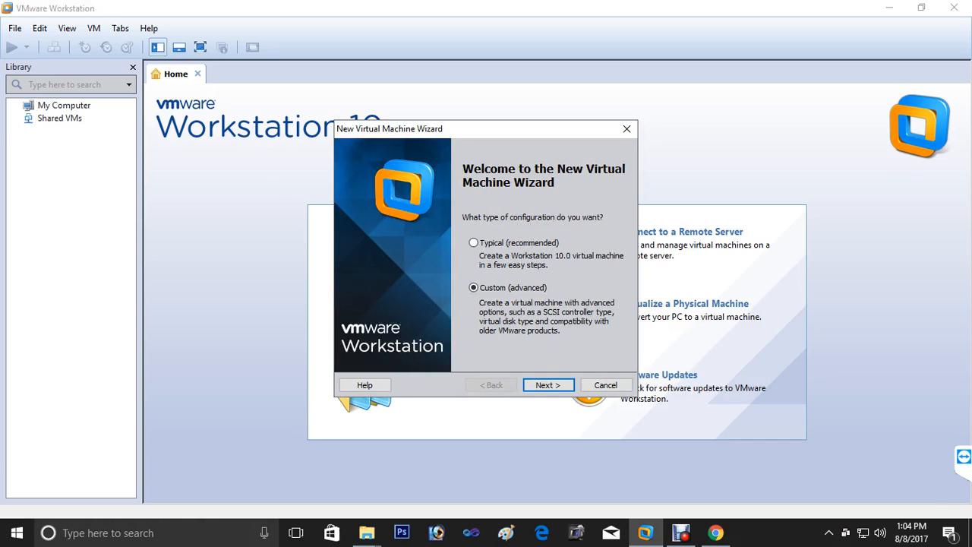
key(Return)
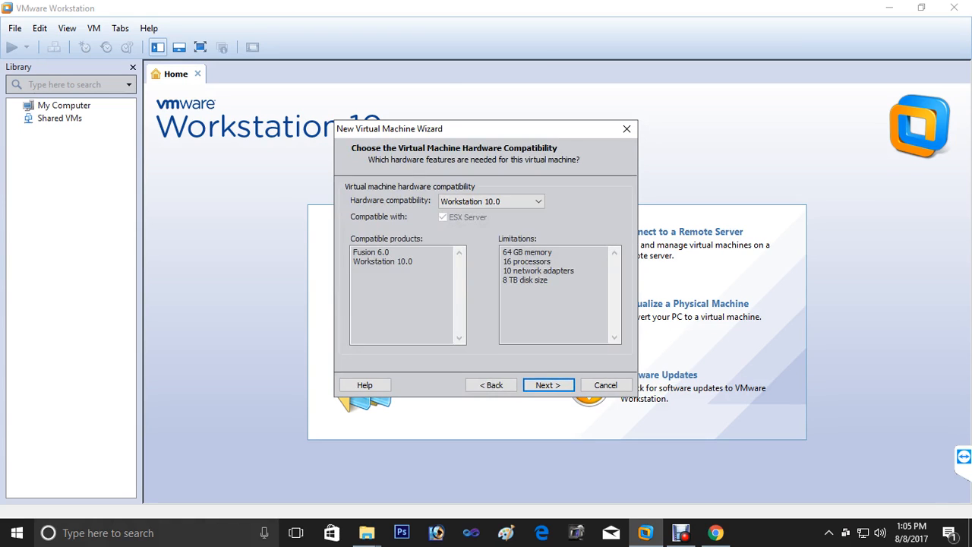
key(Return)
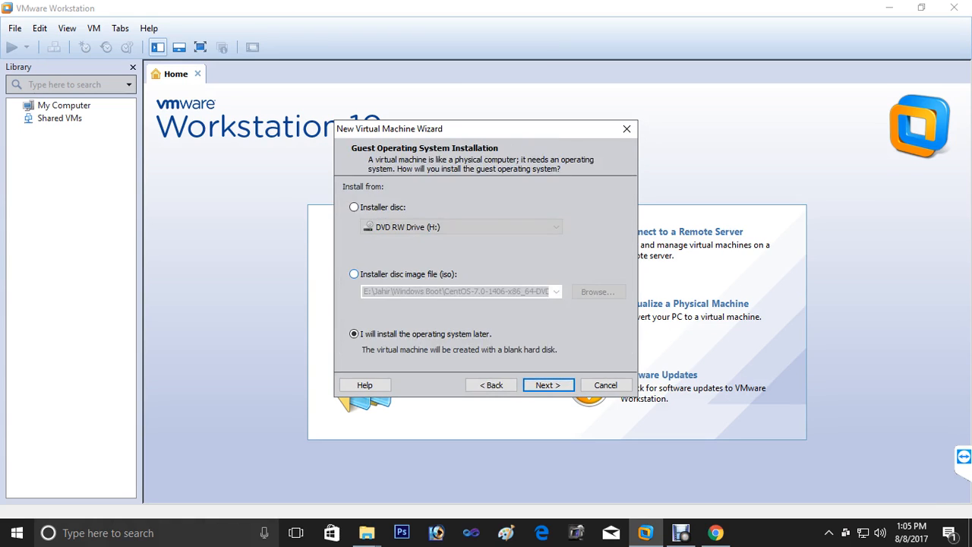
key(Return)
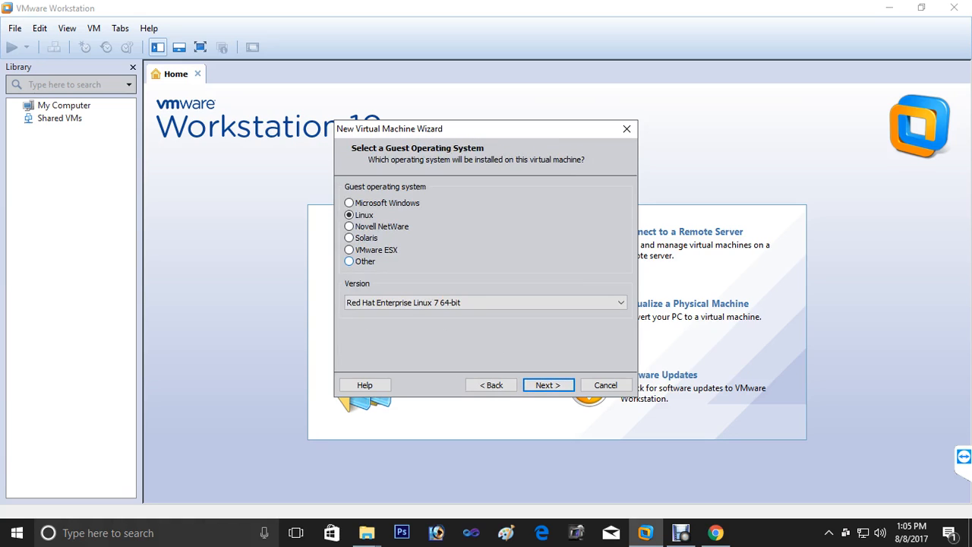
- Set the guest operating system to Other, version Other
click(349, 261)
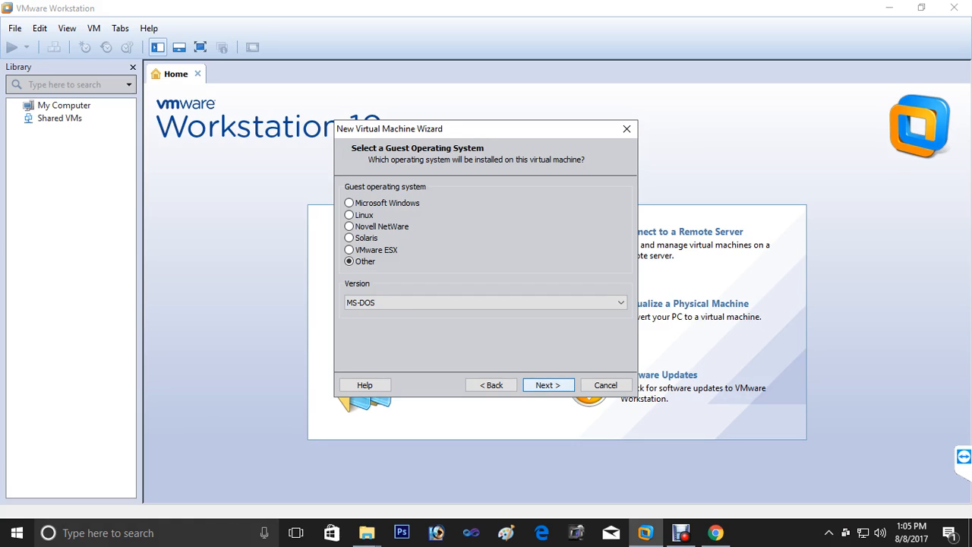
click(620, 302)
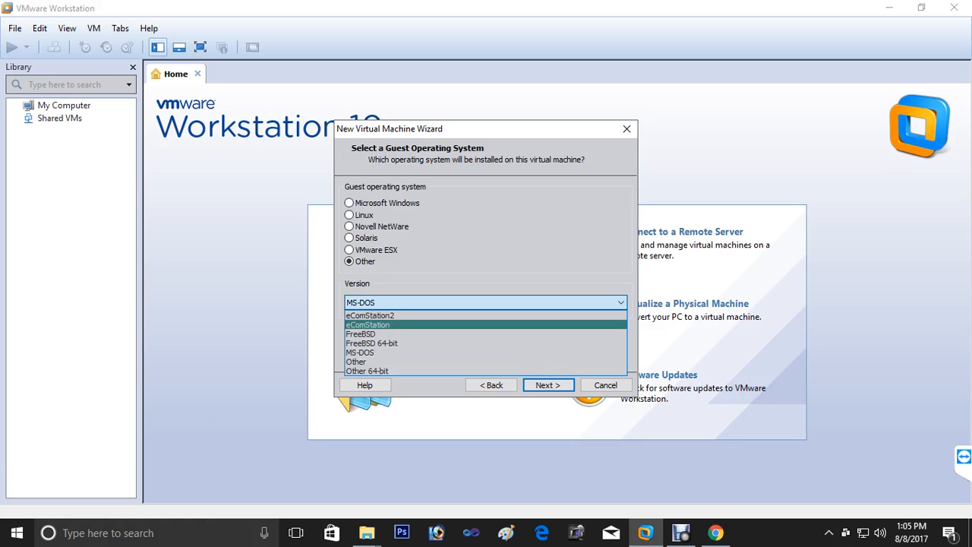
click(456, 361)
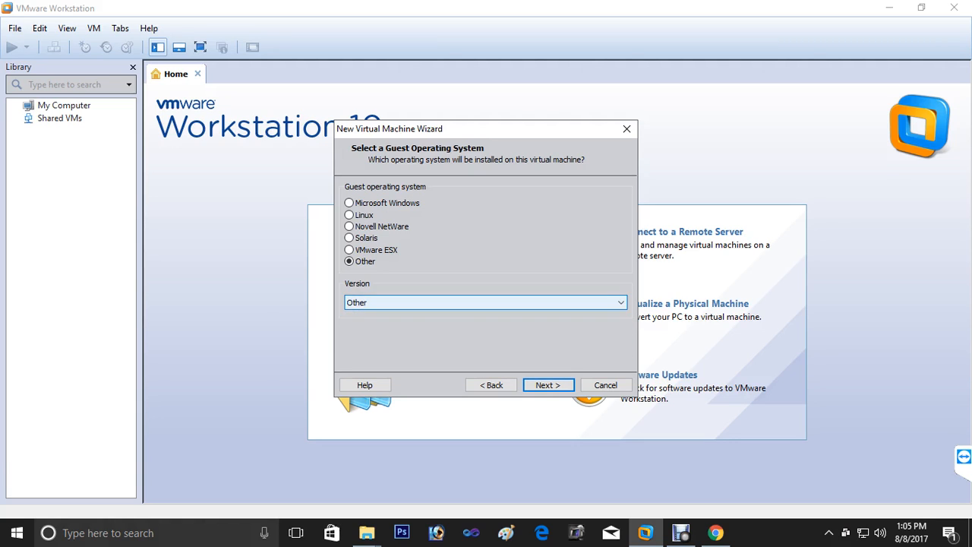
- Name the virtual machine MK_Router and choose F:\VSR as its location
key(Return)
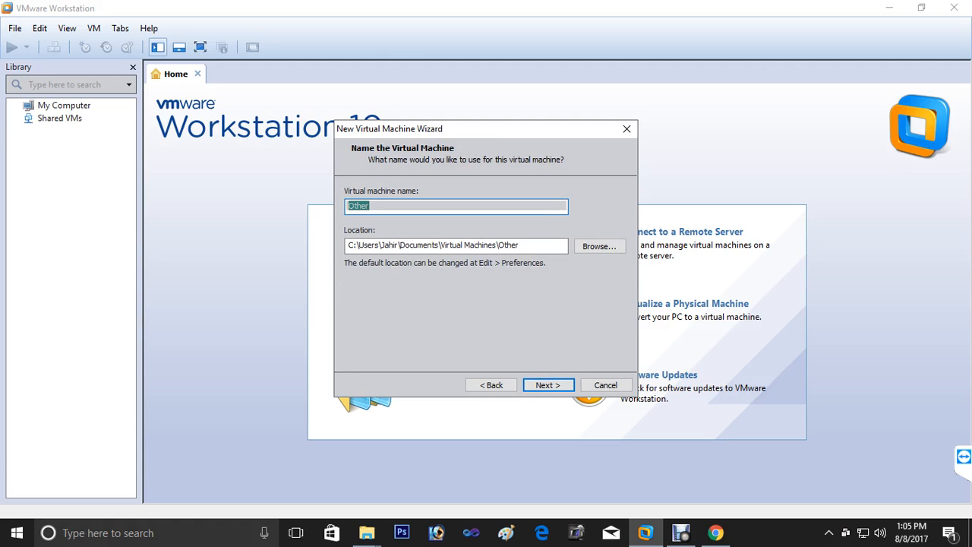
text(MK_Router)
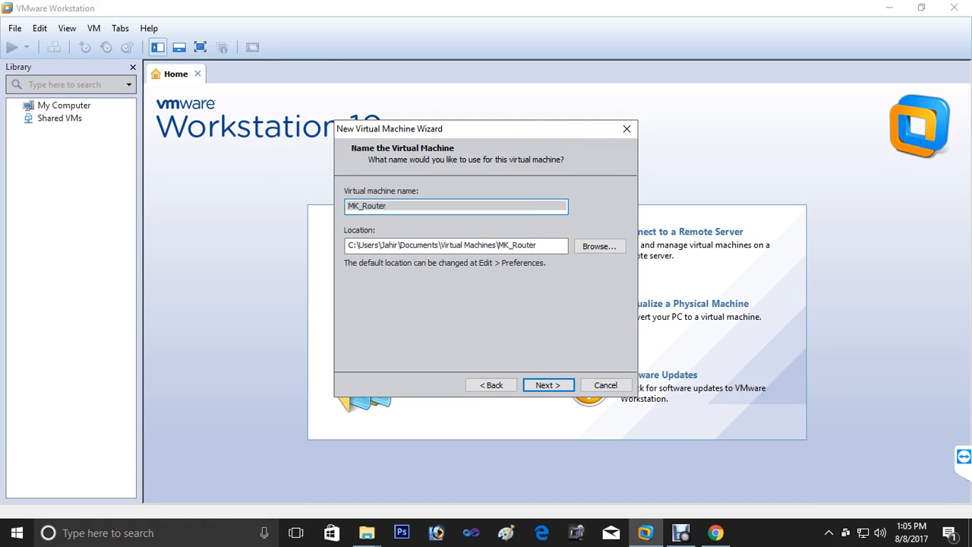
click(599, 246)
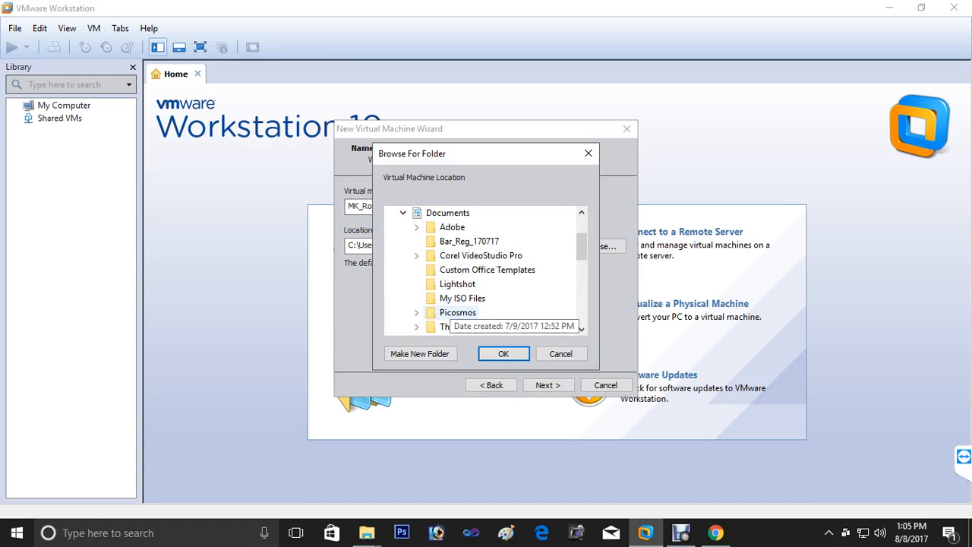
drag(582, 247, 582, 294)
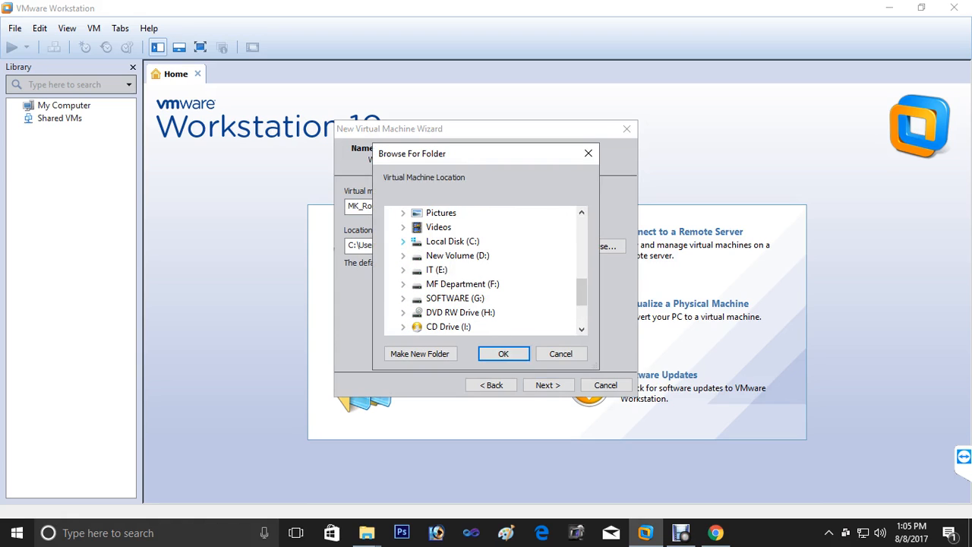
click(449, 255)
scroll(452, 265, down, 5)
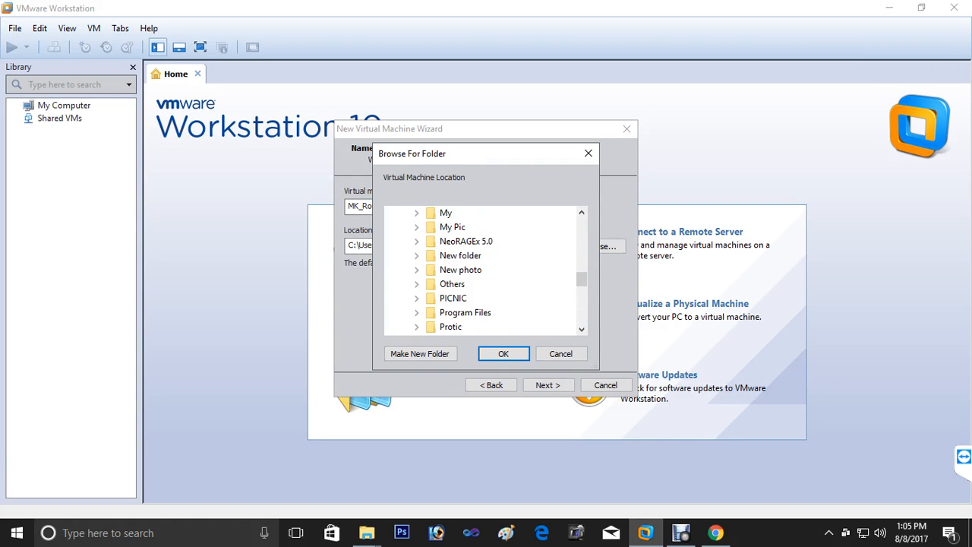
scroll(478, 298, down, 8)
scroll(478, 298, up, 2)
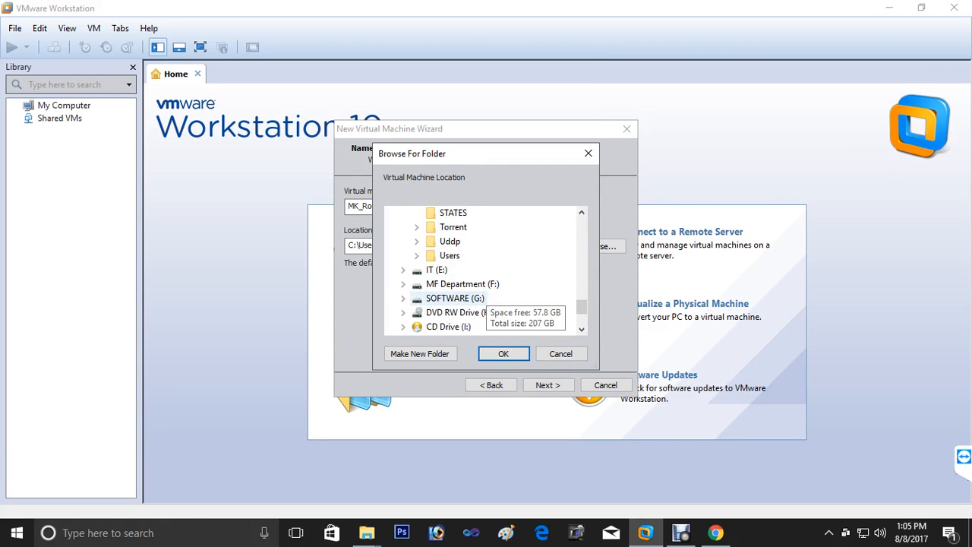
click(454, 298)
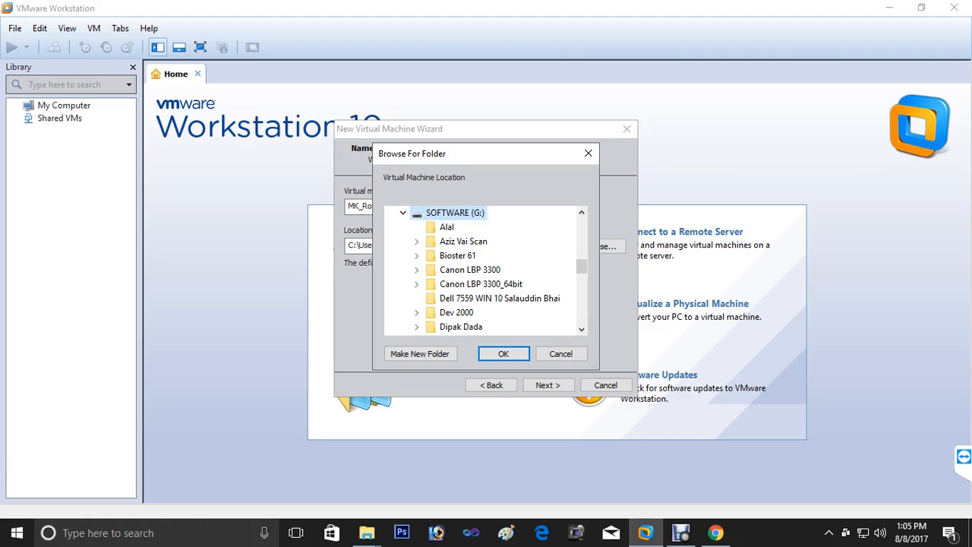
scroll(455, 303, down, 10)
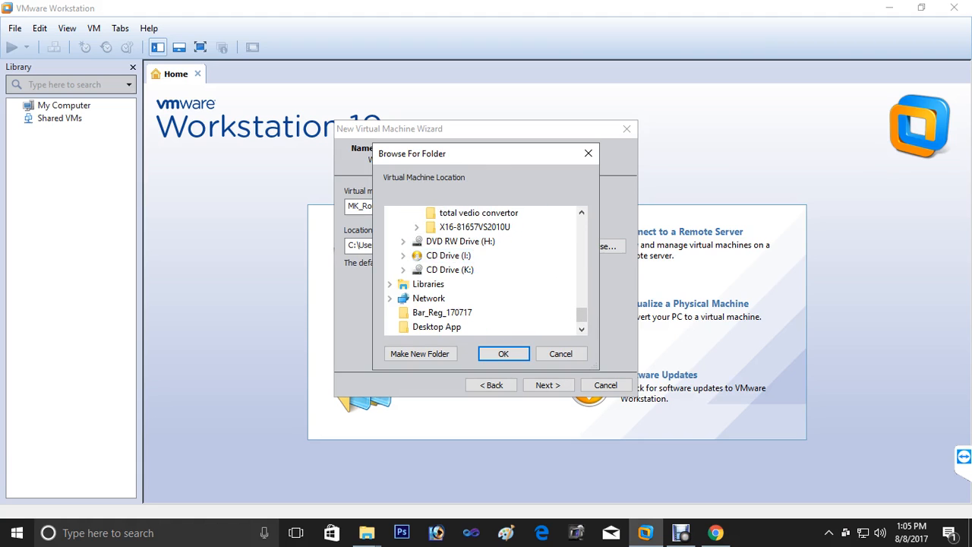
scroll(455, 274, up, 8)
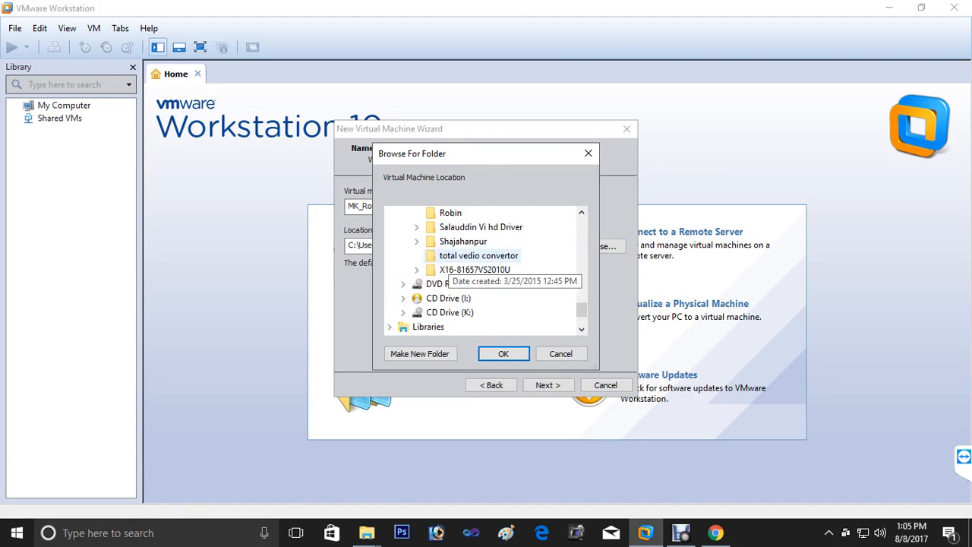
scroll(455, 273, up, 15)
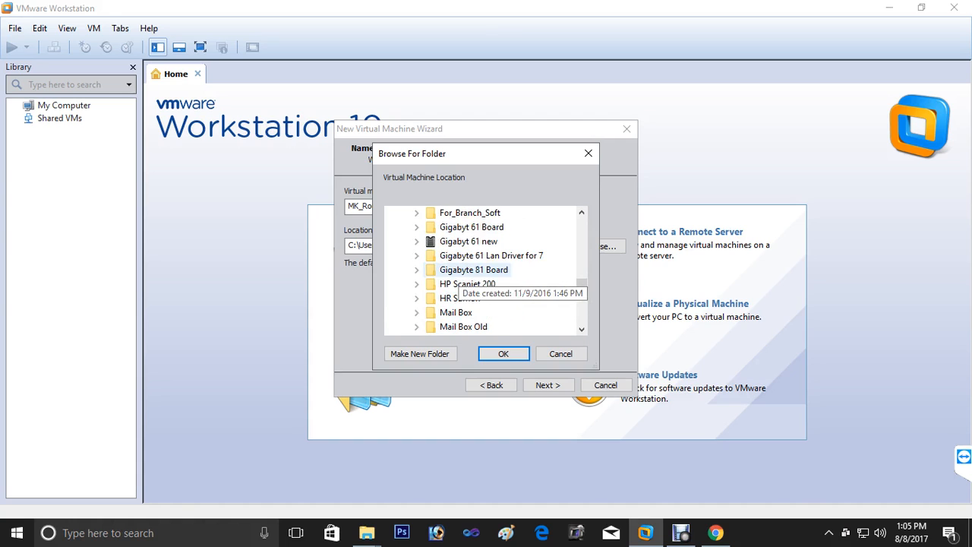
click(462, 284)
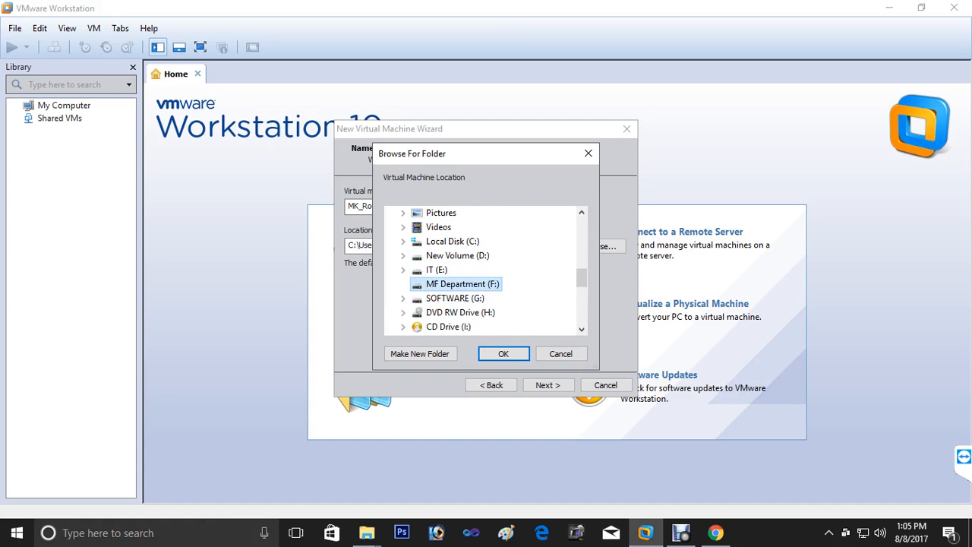
click(451, 284)
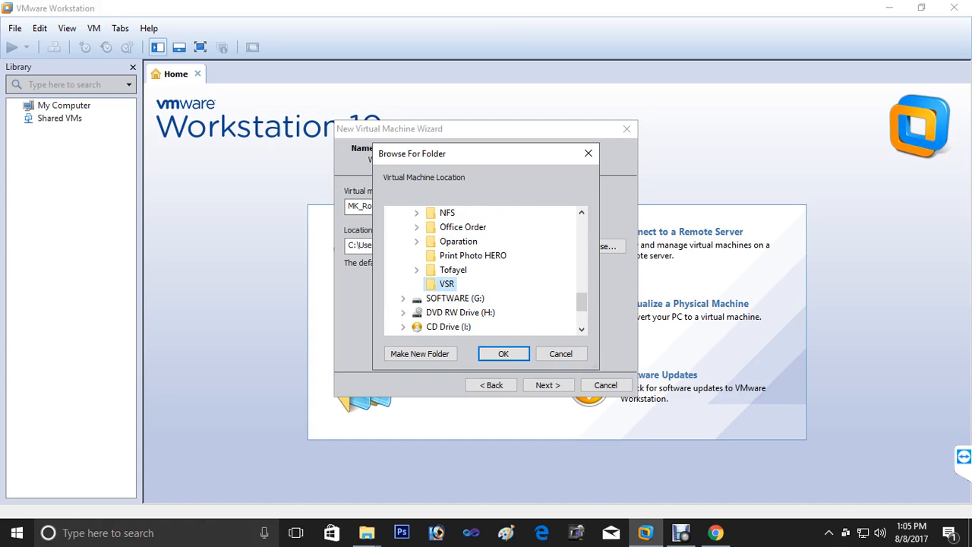
click(503, 353)
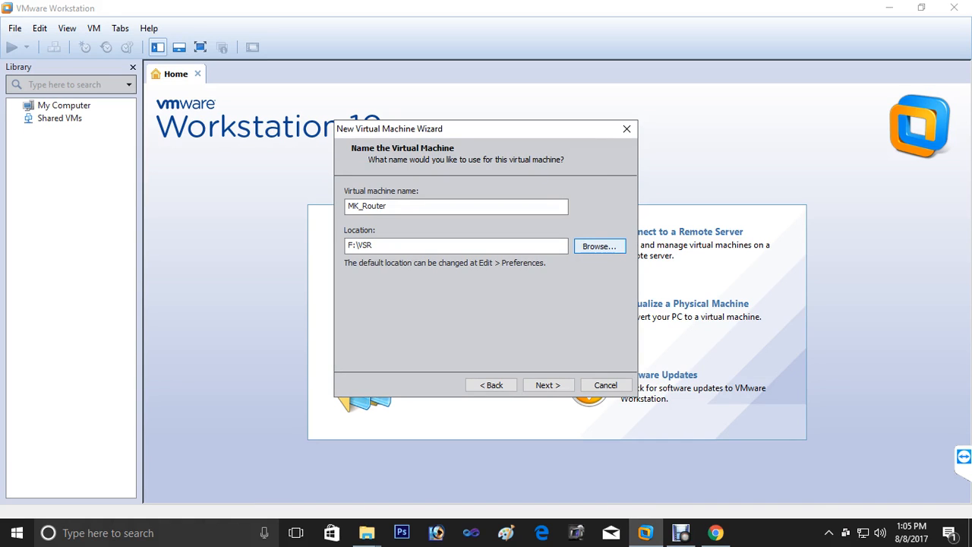
- Create a new MK_Router folder inside F:\VSR to hold the virtual machine
click(600, 246)
scroll(486, 270, down, 7)
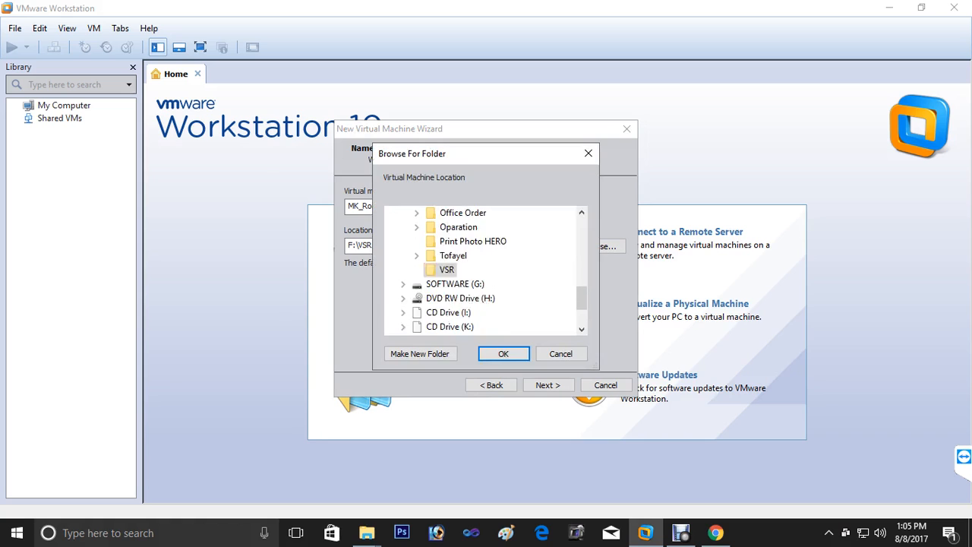
scroll(486, 269, down, 1)
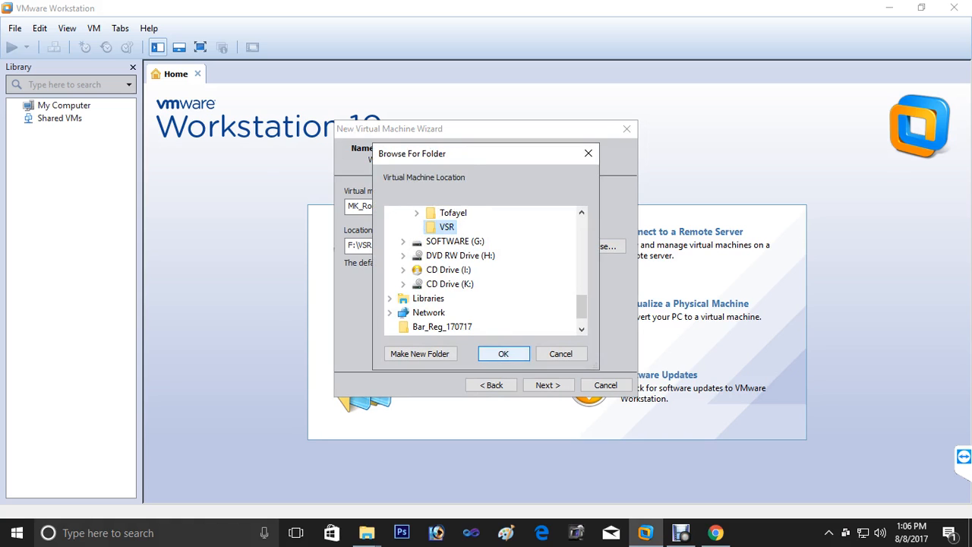
click(503, 353)
click(599, 246)
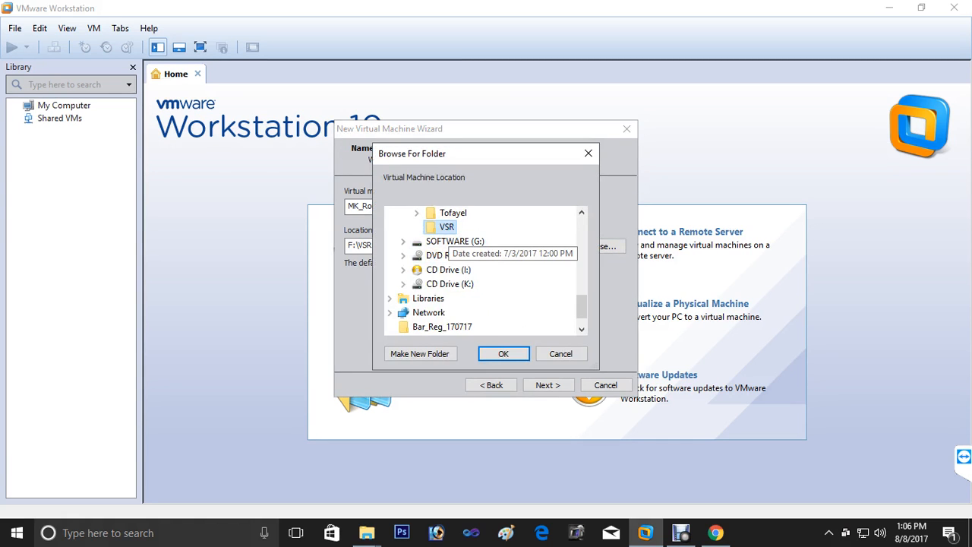
click(420, 353)
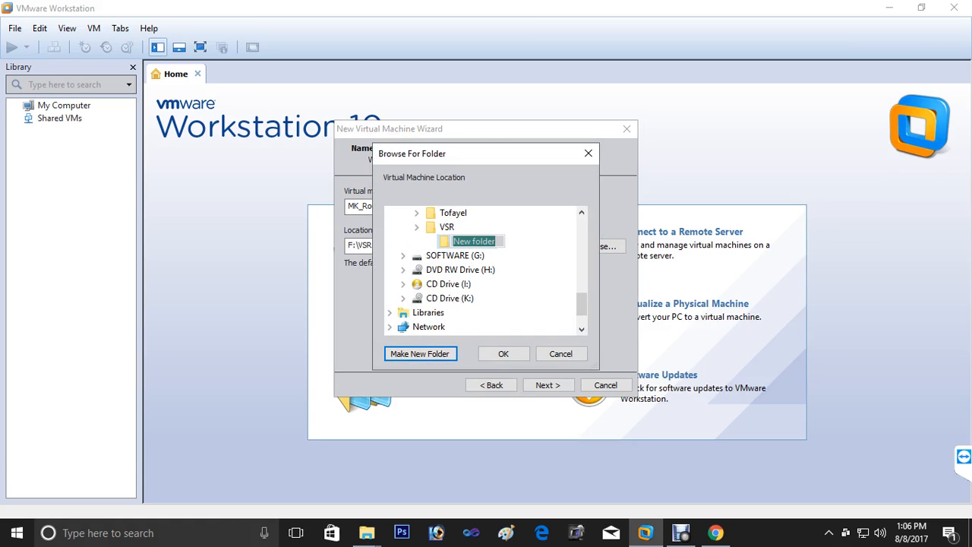
text(M)
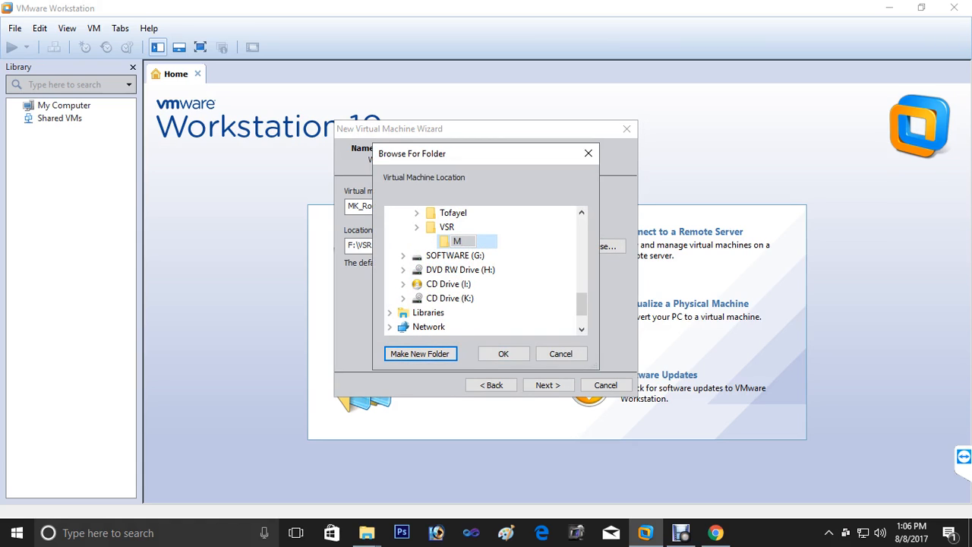
text(K_Router)
key(Return)
key(Return)
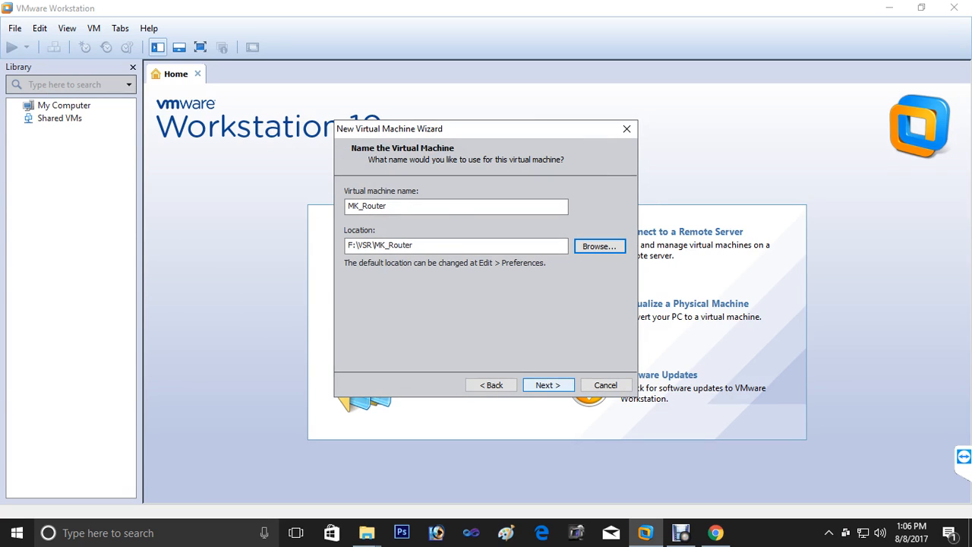
- Keep the default processors, give the VM 512 MB of memory, and use bridged networking
click(548, 385)
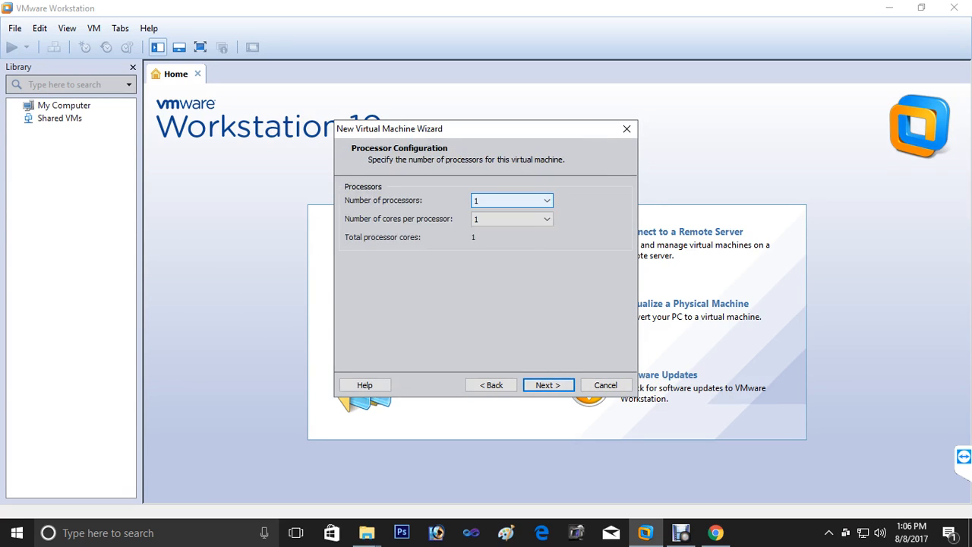
key(Return)
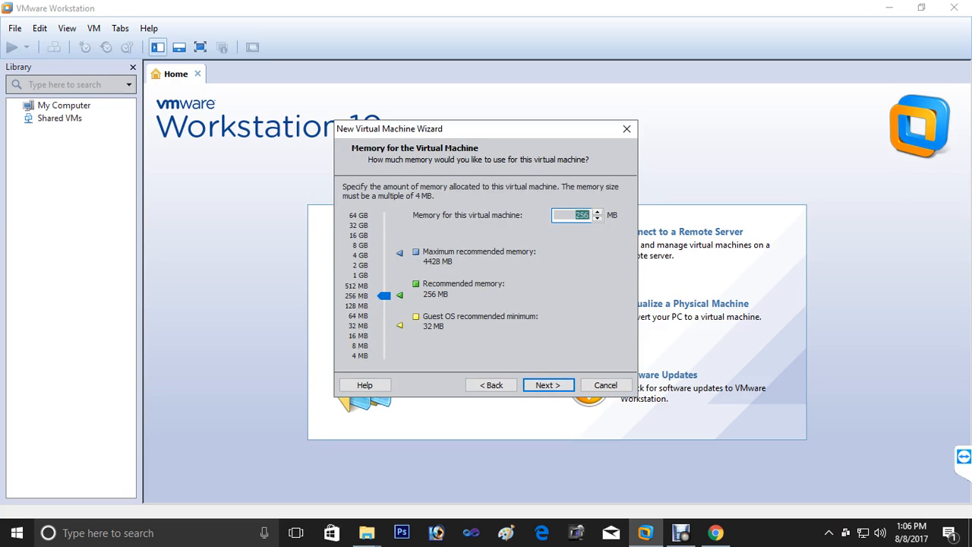
text(512)
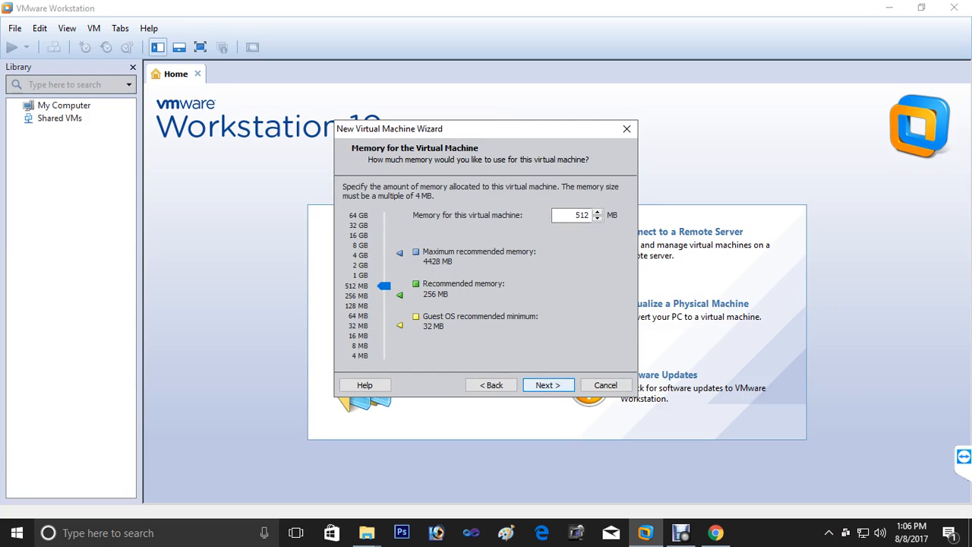
key(Return)
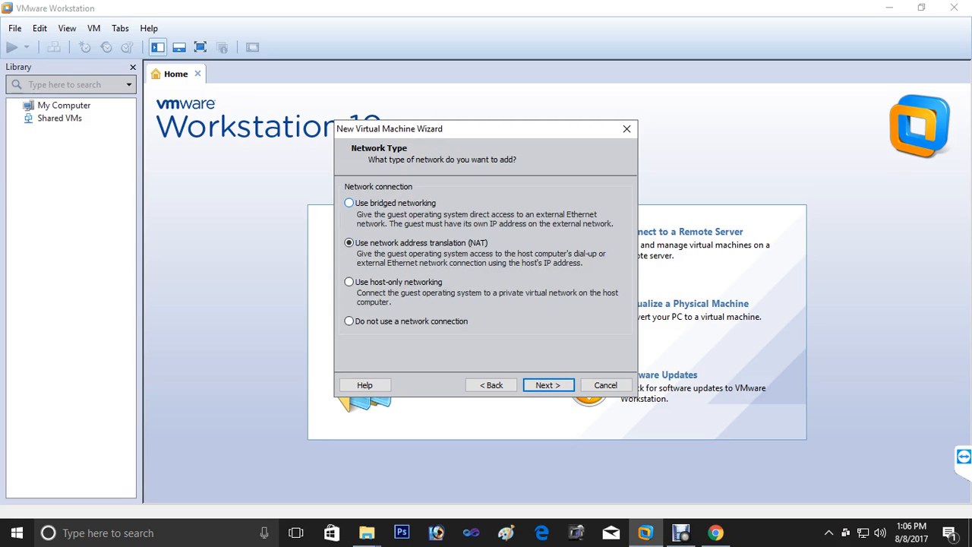
click(350, 202)
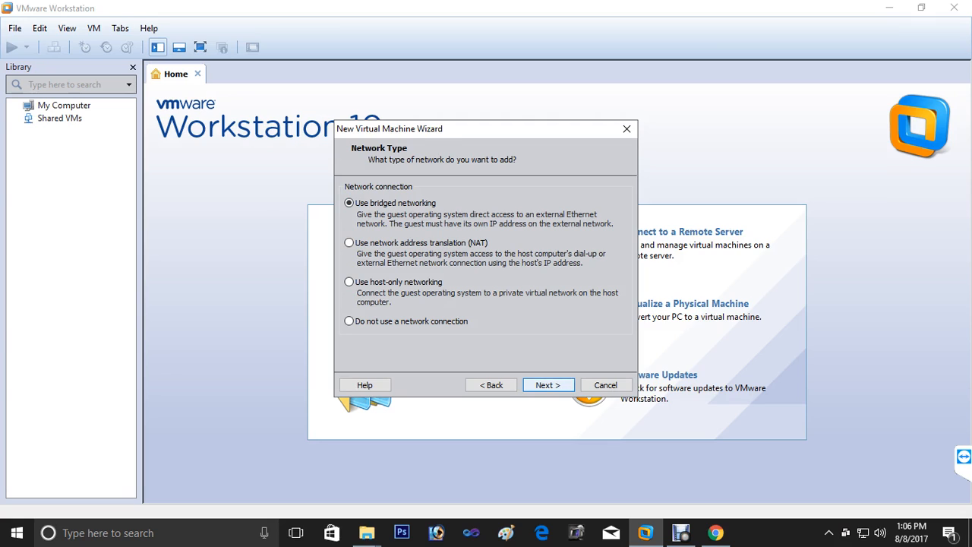
click(548, 385)
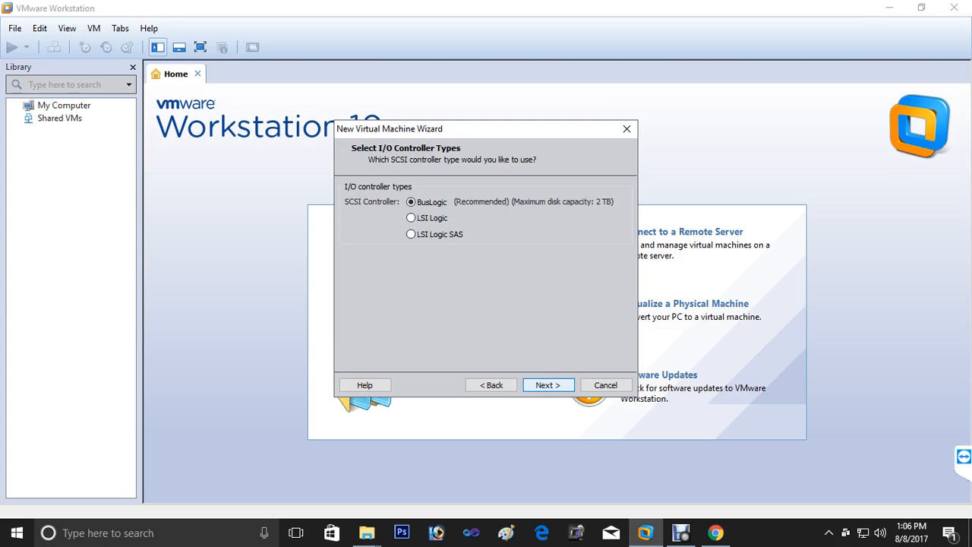
- Accept the default controller and disk type, and create a new 20 GB virtual disk
click(547, 385)
click(548, 385)
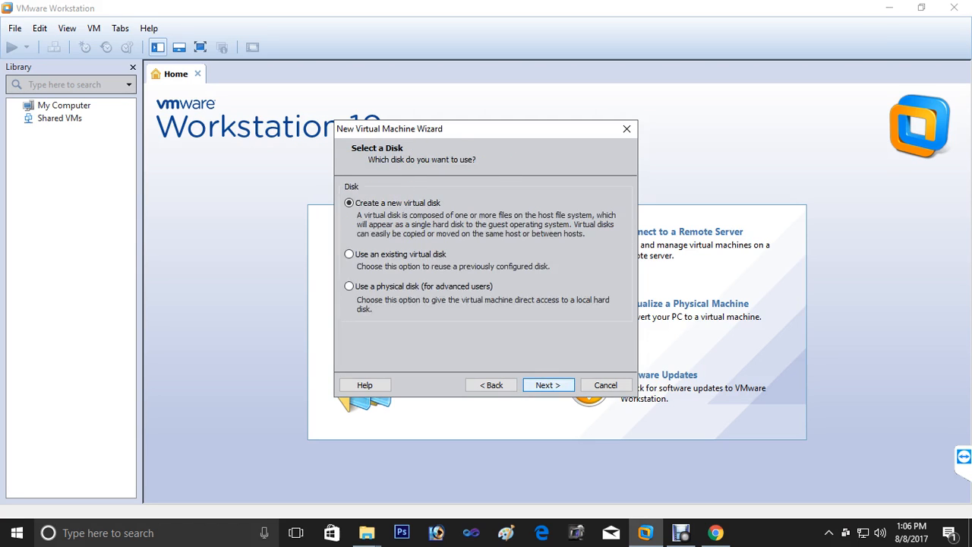
click(548, 385)
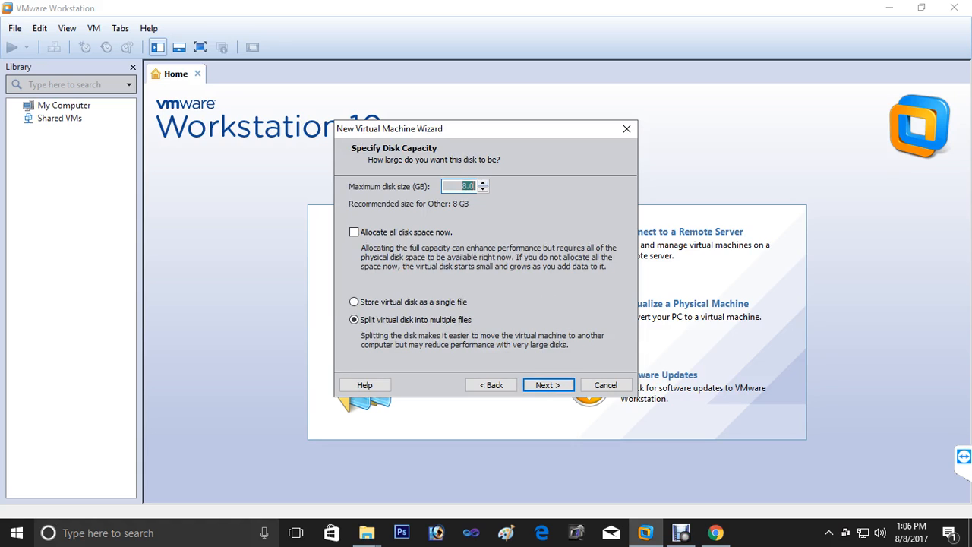
text(20)
key(Return)
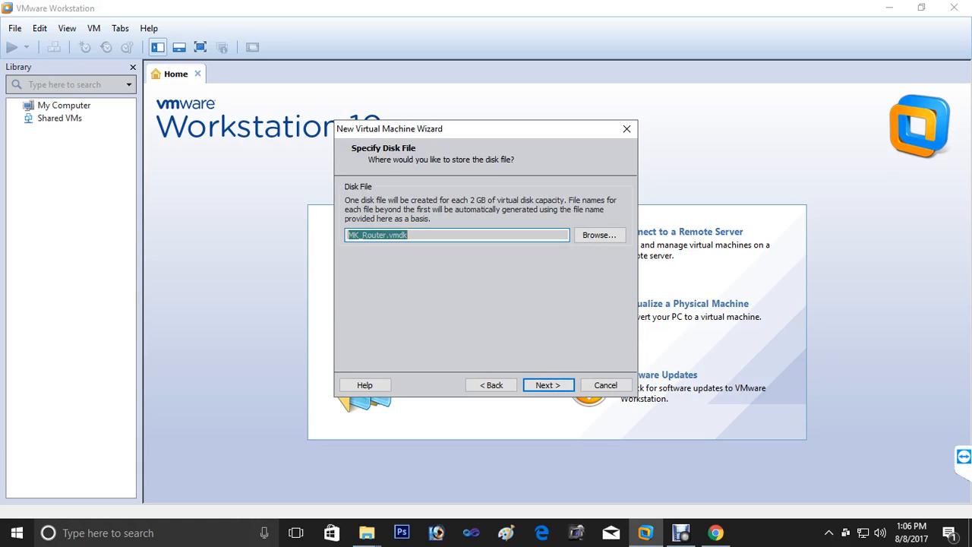
- Store the disk file in F:\VSR\MK_Router and finish creating the MK_Router VM
click(599, 235)
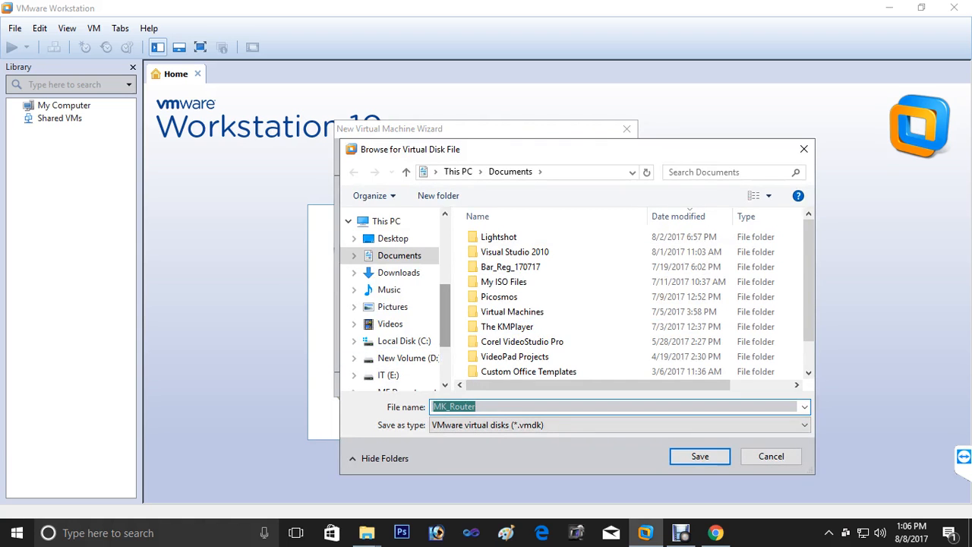
scroll(395, 319, down, 2)
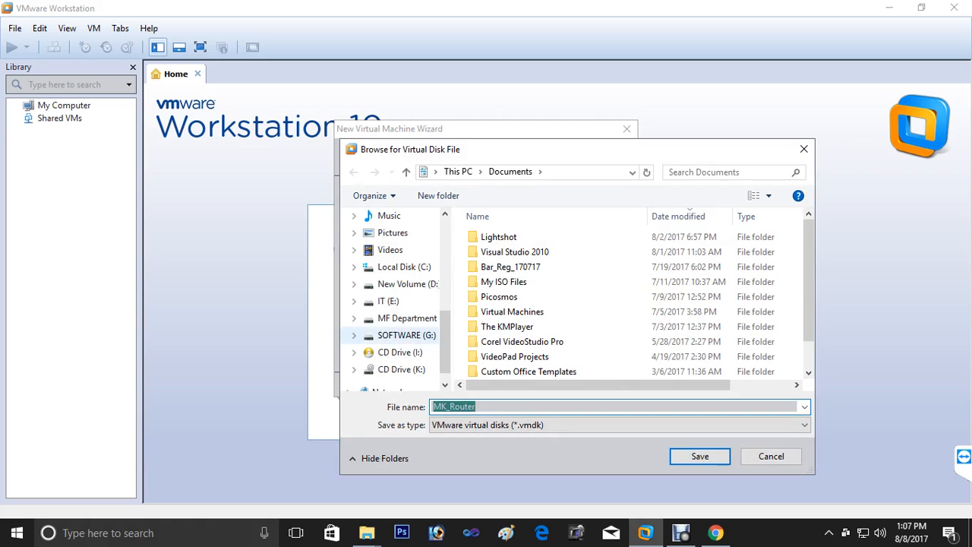
click(407, 318)
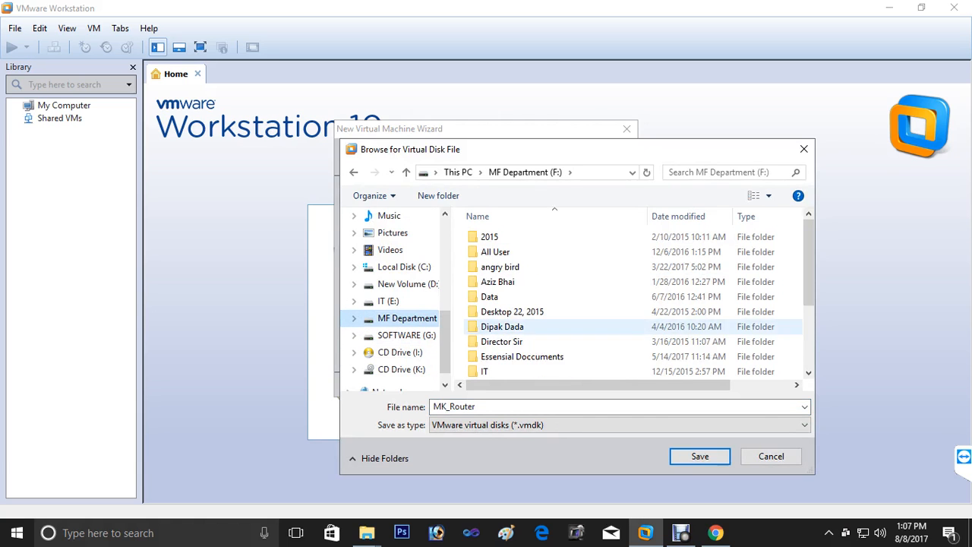
scroll(514, 340, down, 3)
double_click(487, 371)
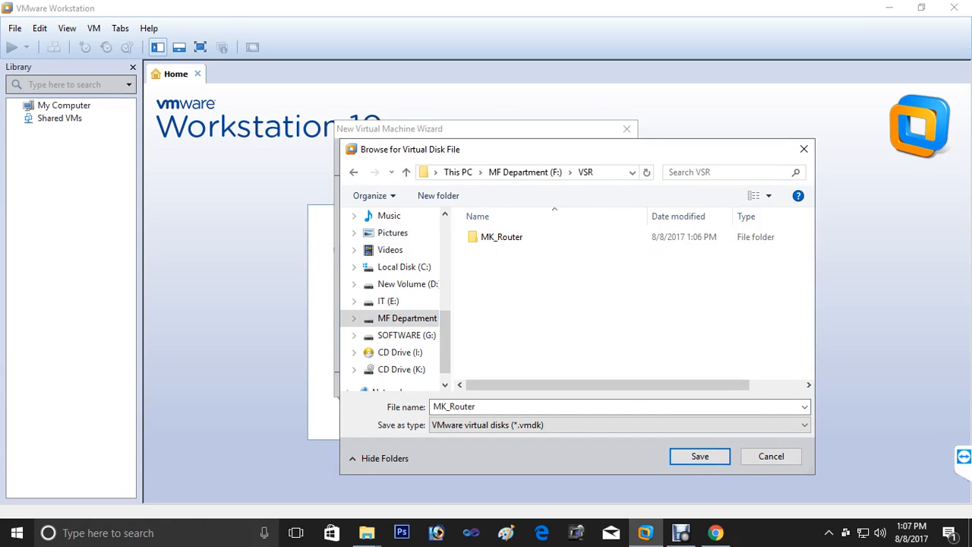
double_click(494, 236)
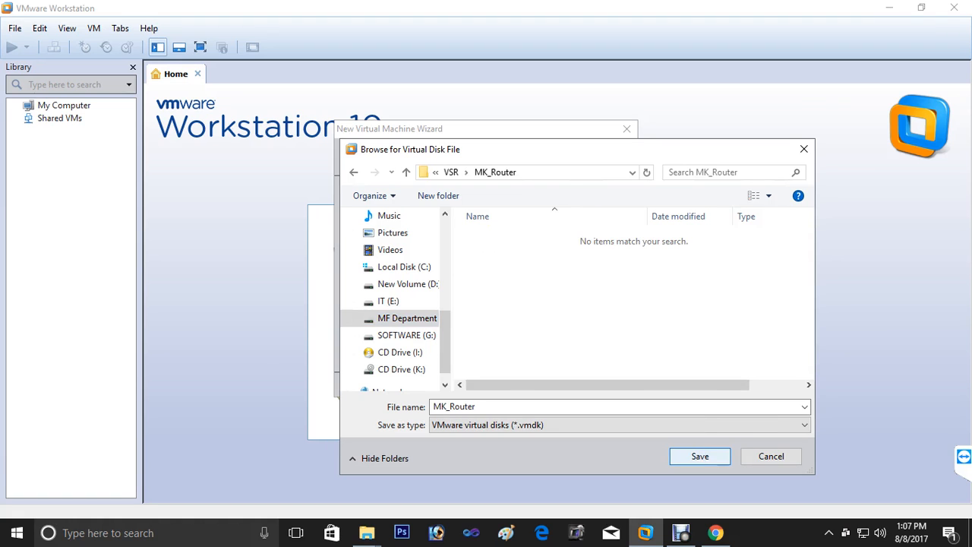
click(700, 456)
key(Return)
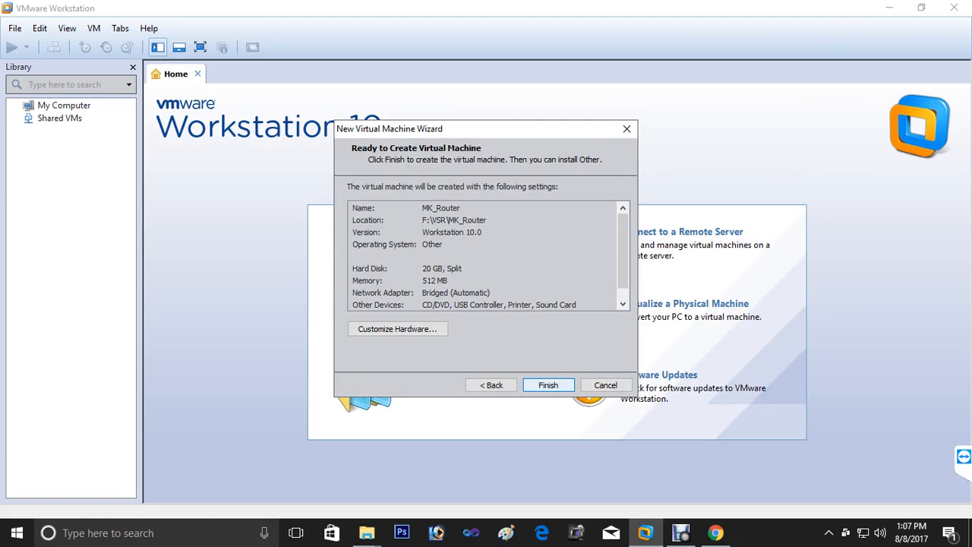
key(Return)
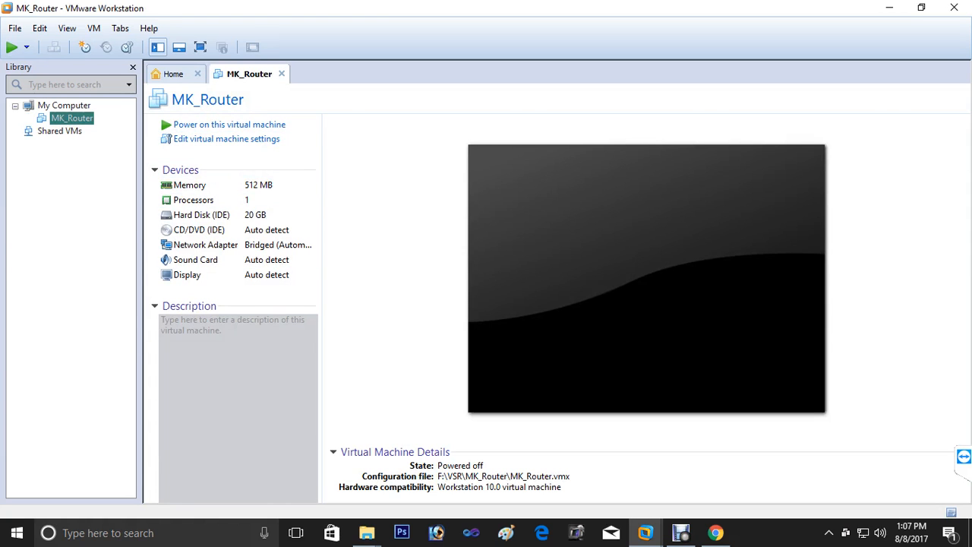
- In MK_Router's settings, select the Network Adapter and start the Add Hardware wizard
click(226, 139)
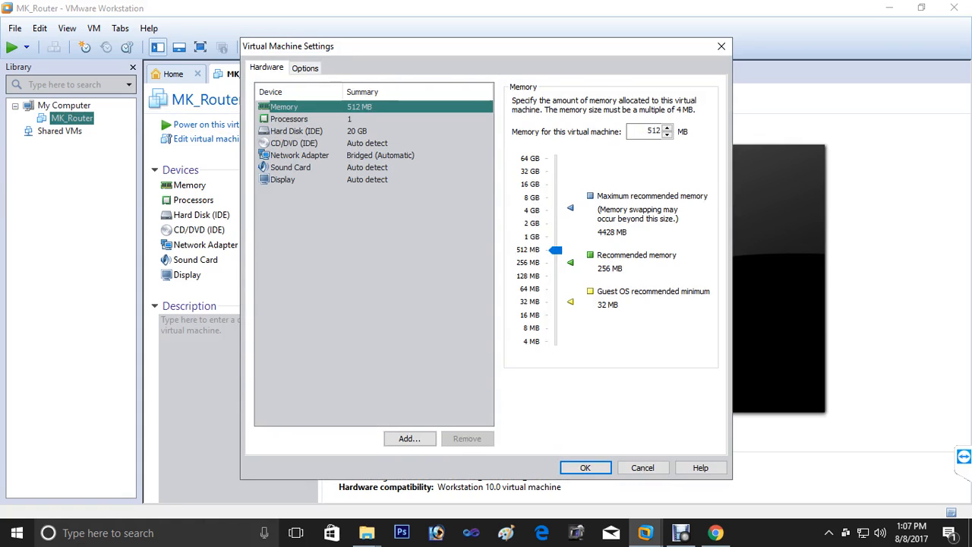
click(300, 155)
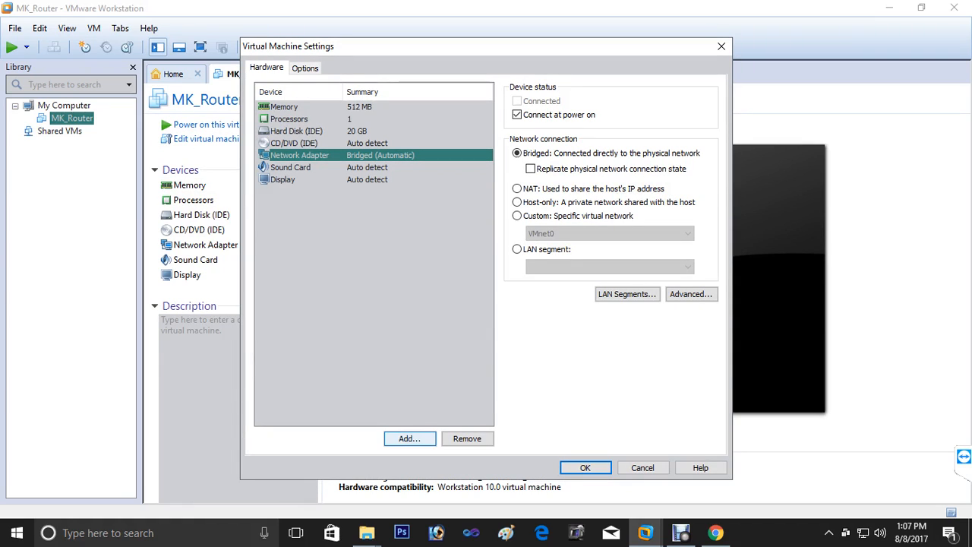
click(410, 438)
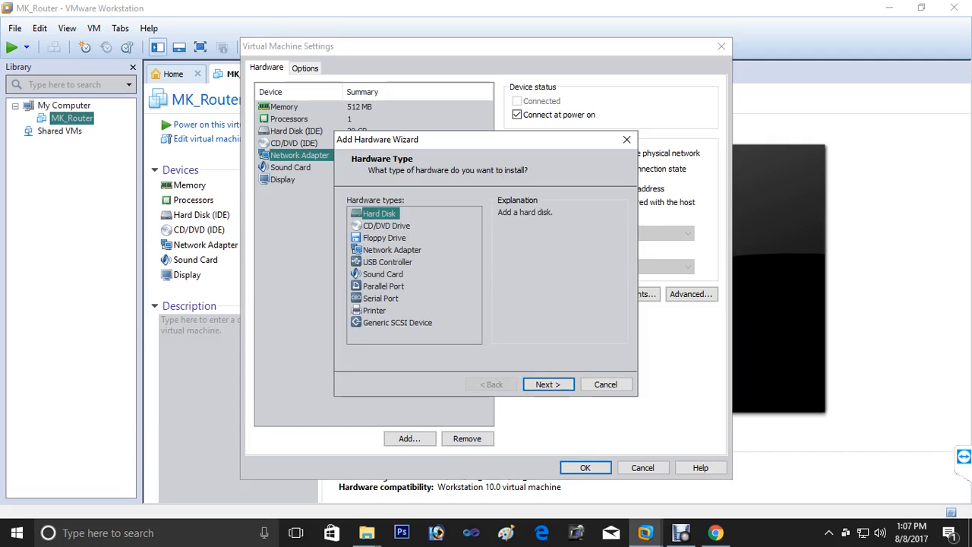
- Add a second network adapter set to Host-only and save MK_Router's settings
click(391, 250)
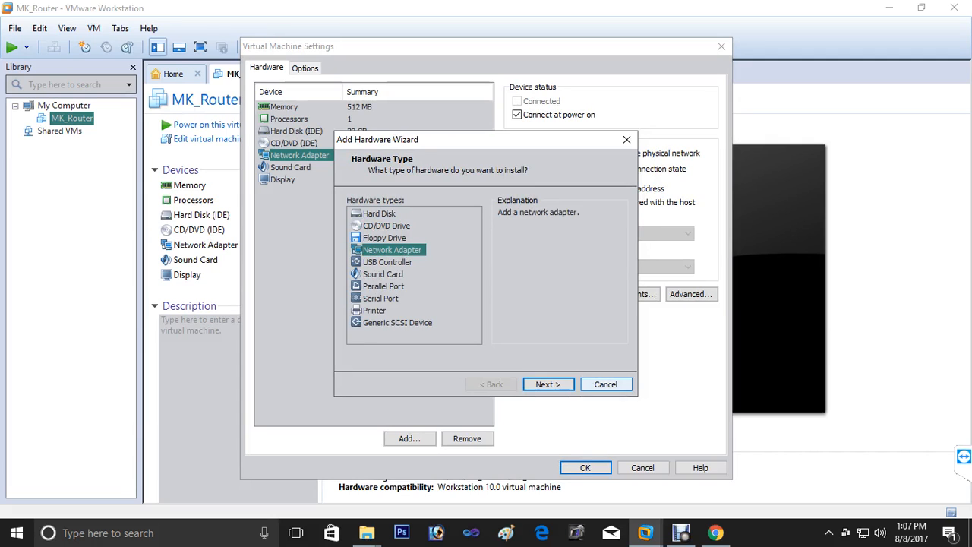
click(548, 384)
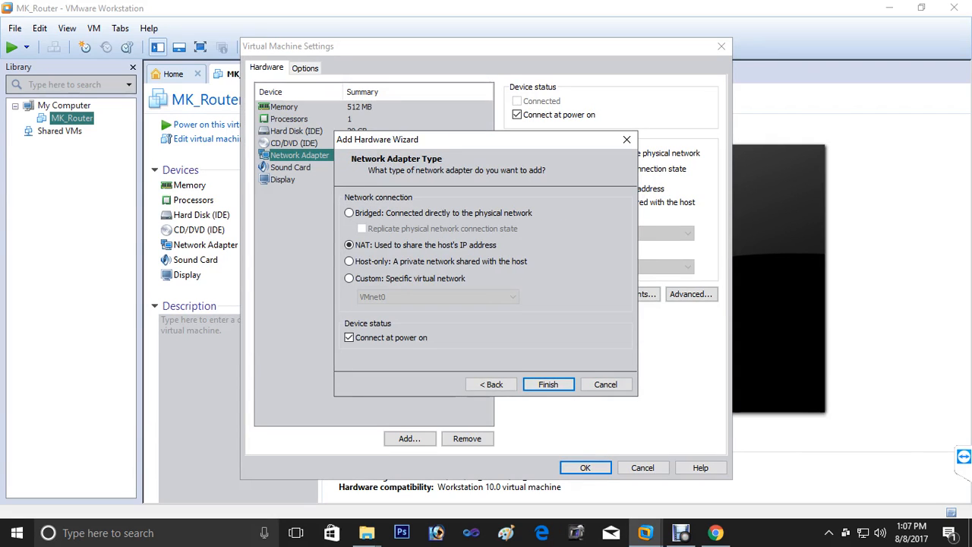
click(350, 261)
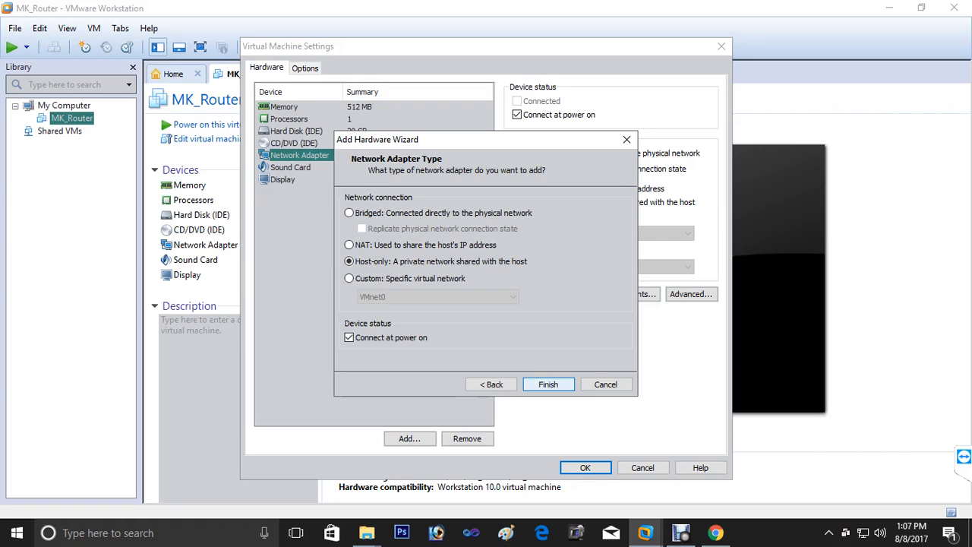
click(548, 384)
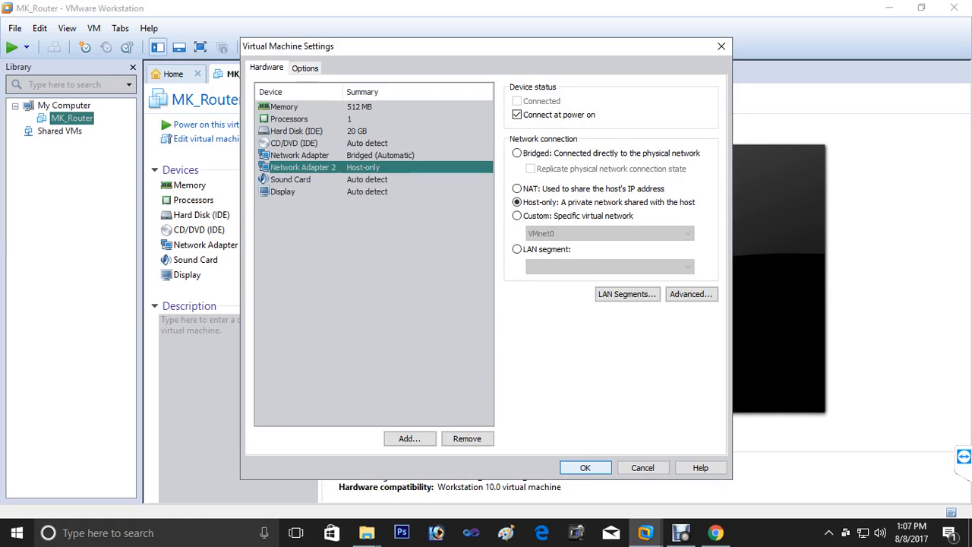
click(584, 467)
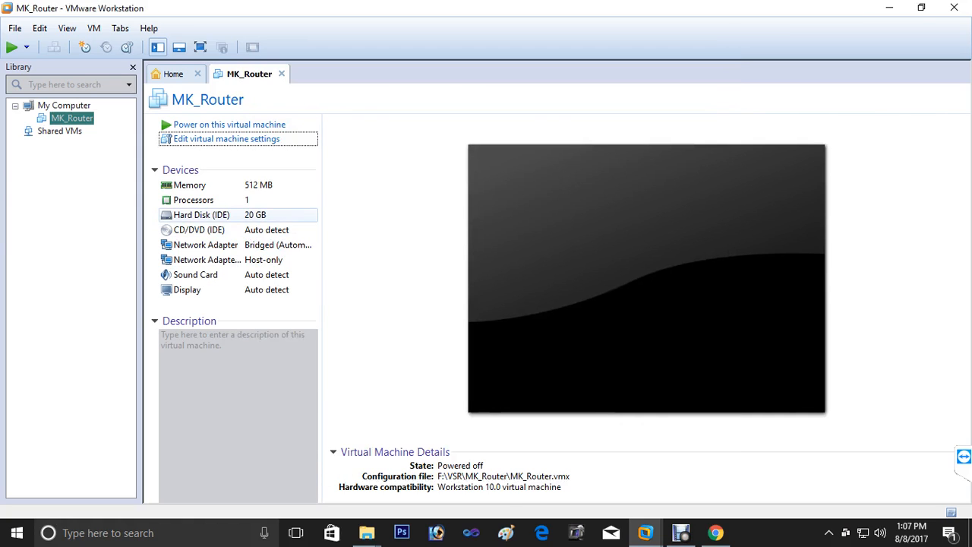
- Set MK_Router's CD/DVD drive to use an ISO image, browsing into E:\Jahir
click(220, 230)
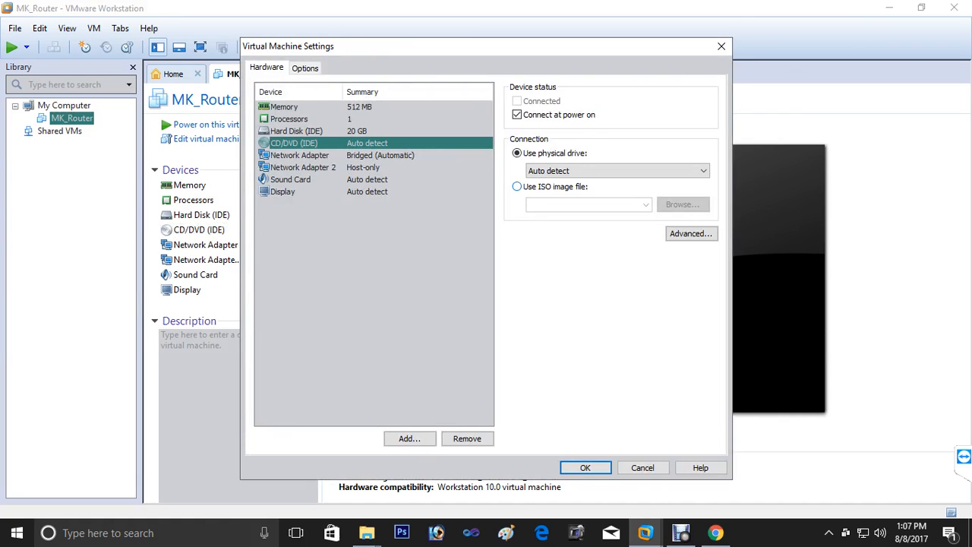
click(517, 187)
click(682, 204)
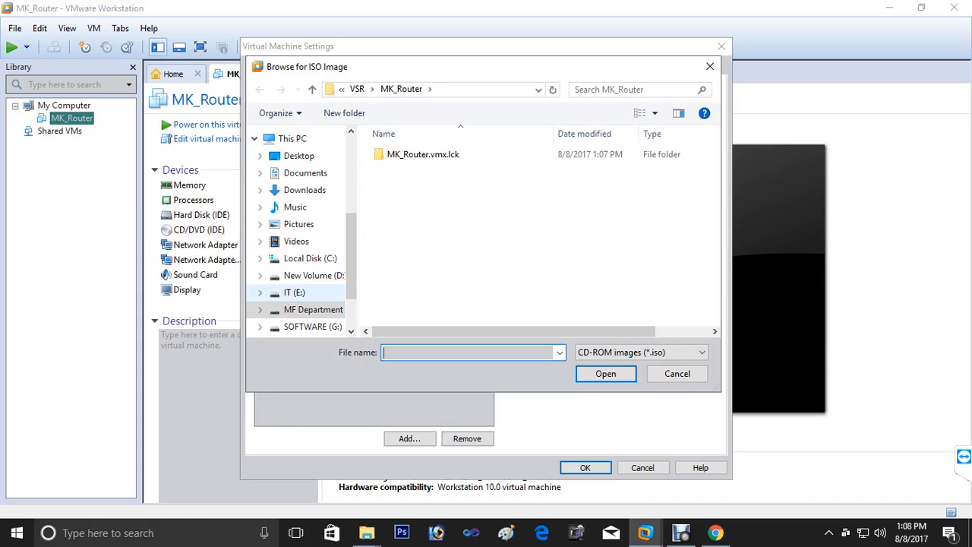
click(294, 293)
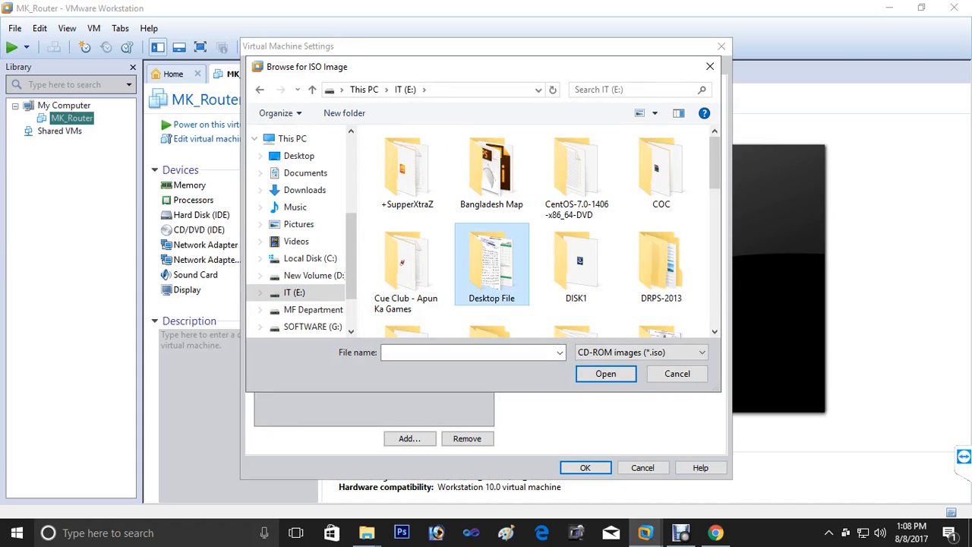
key(j)
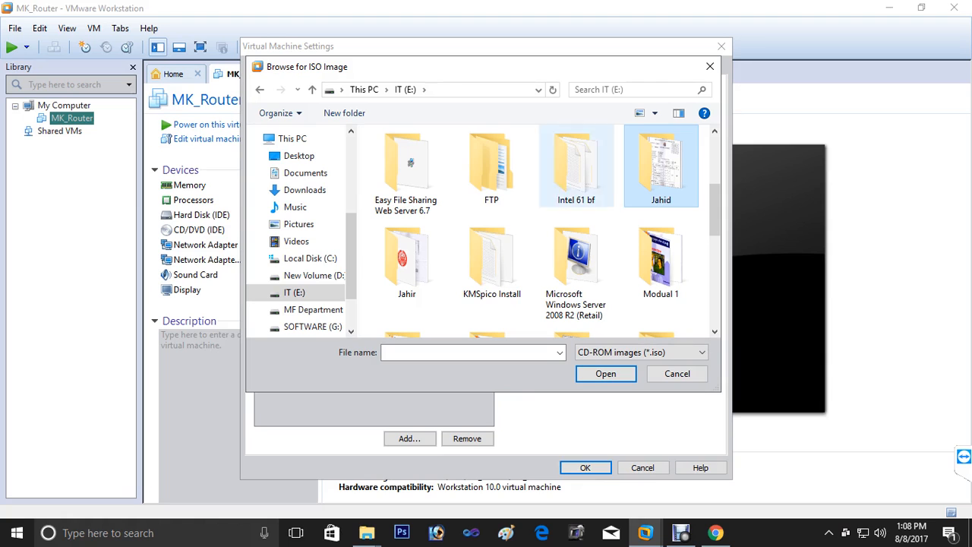
double_click(407, 262)
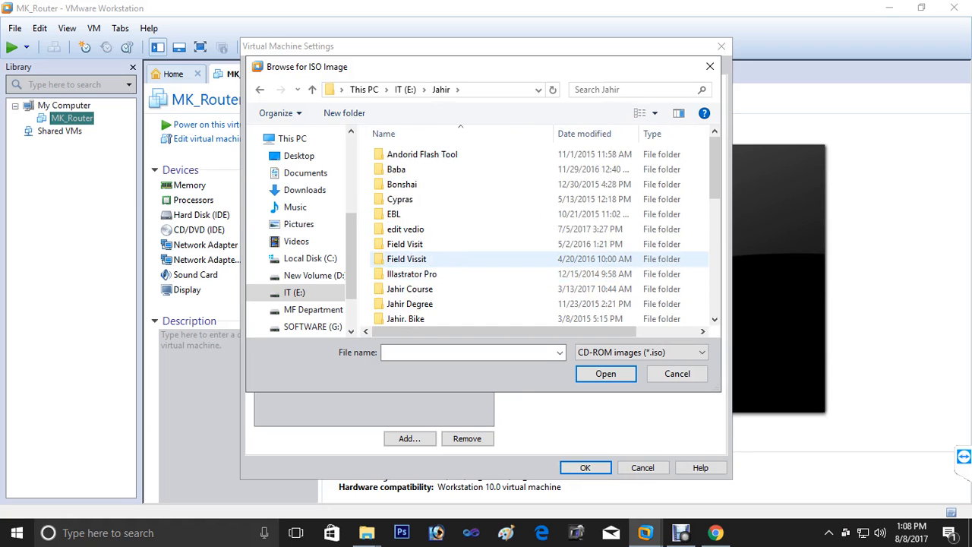
- Pick the Mikrotik 5.18 L6 ISO from Windows Boot, save settings, and power on MK_Router
scroll(408, 257, down, 3)
scroll(407, 258, down, 3)
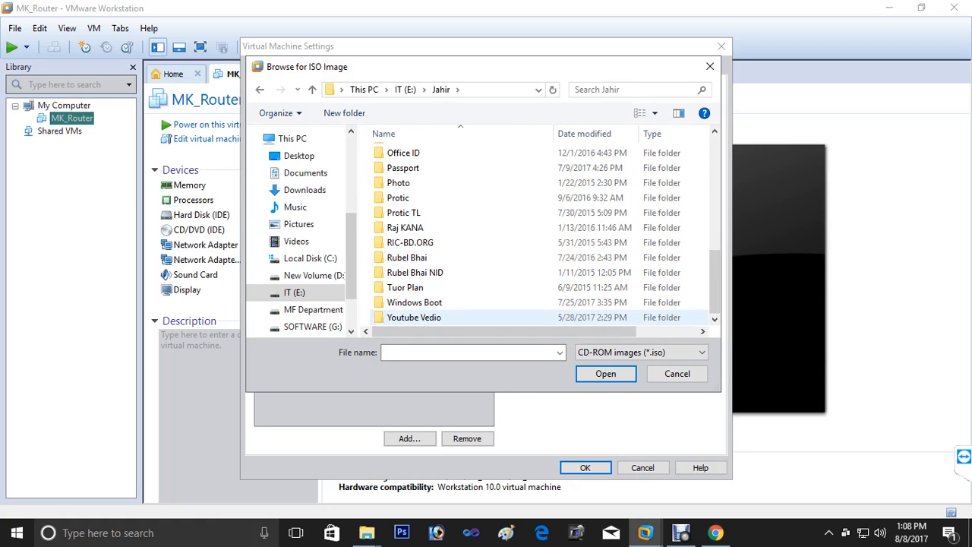
double_click(410, 302)
scroll(410, 273, down, 2)
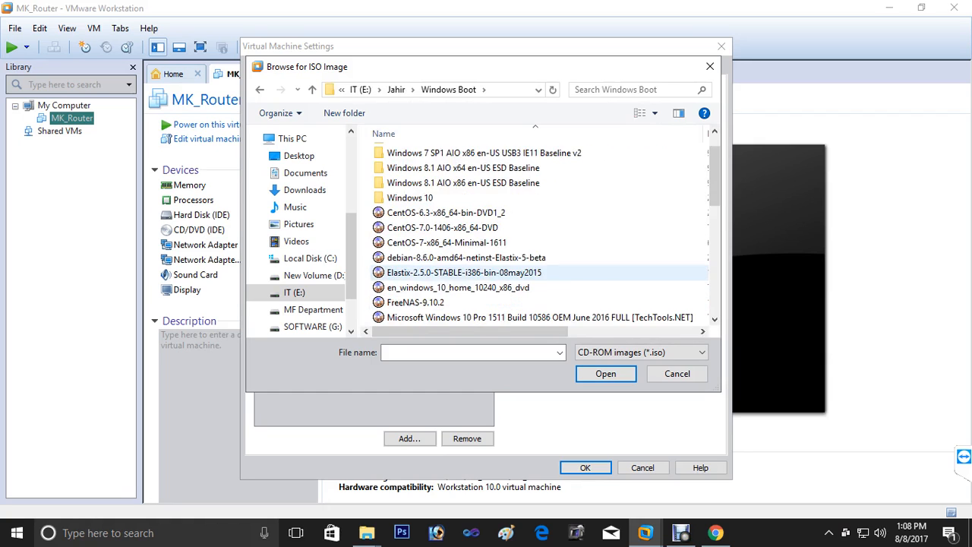
click(452, 288)
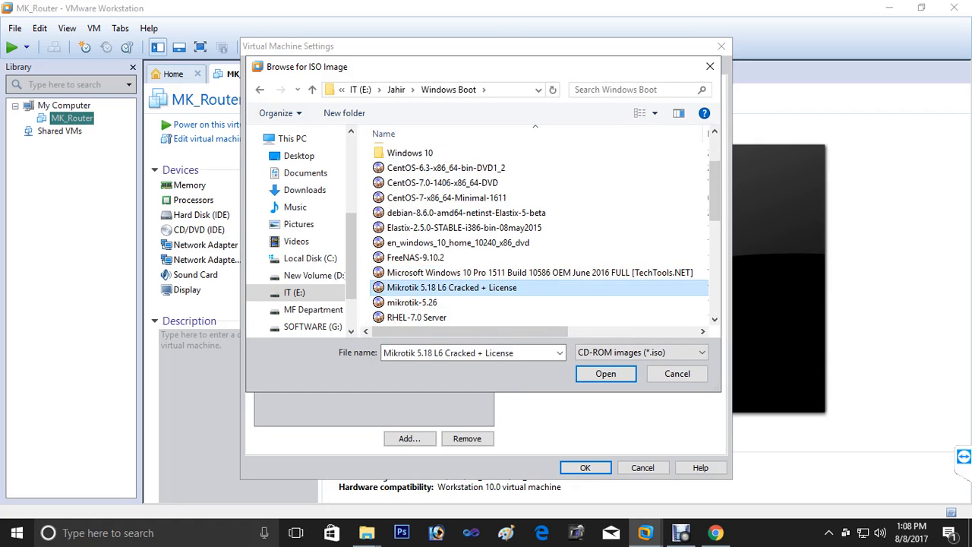
click(605, 374)
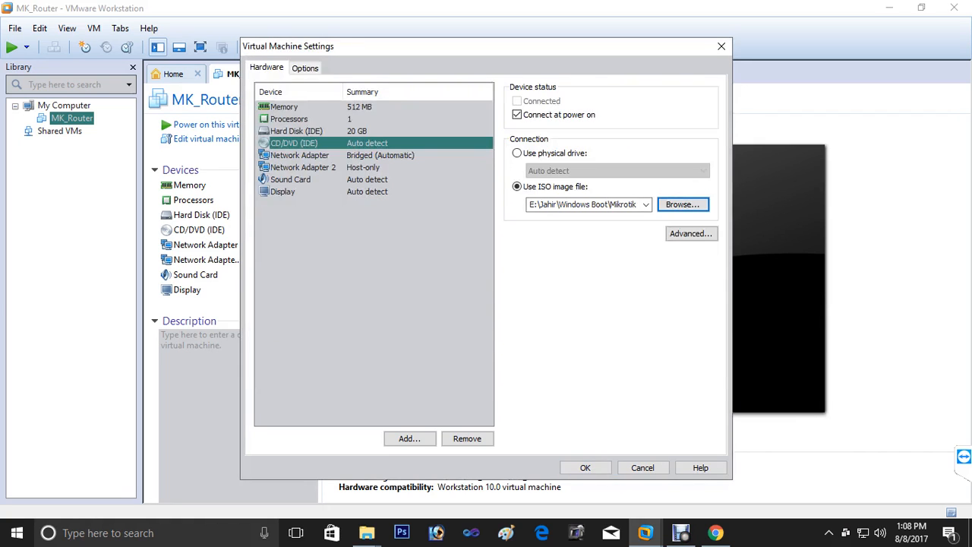
click(584, 467)
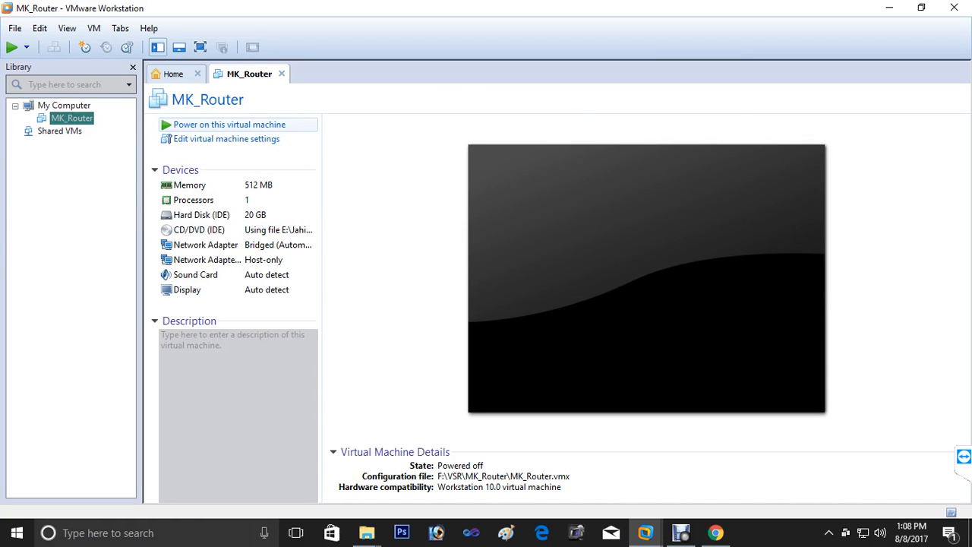
click(228, 124)
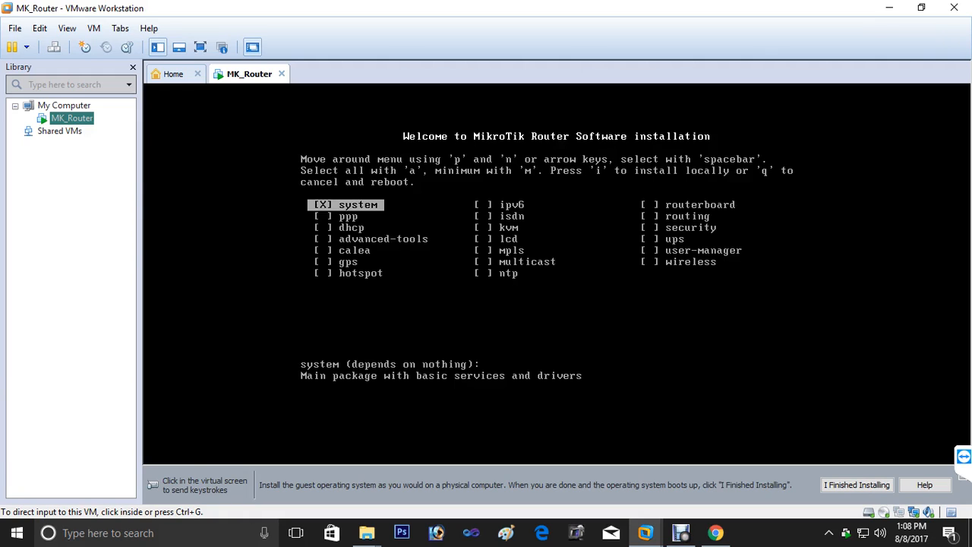
- Select all MikroTik packages with 'a', install with 'i', and answer 'n' to keeping old configuration
key(ctrl+g)
key(a)
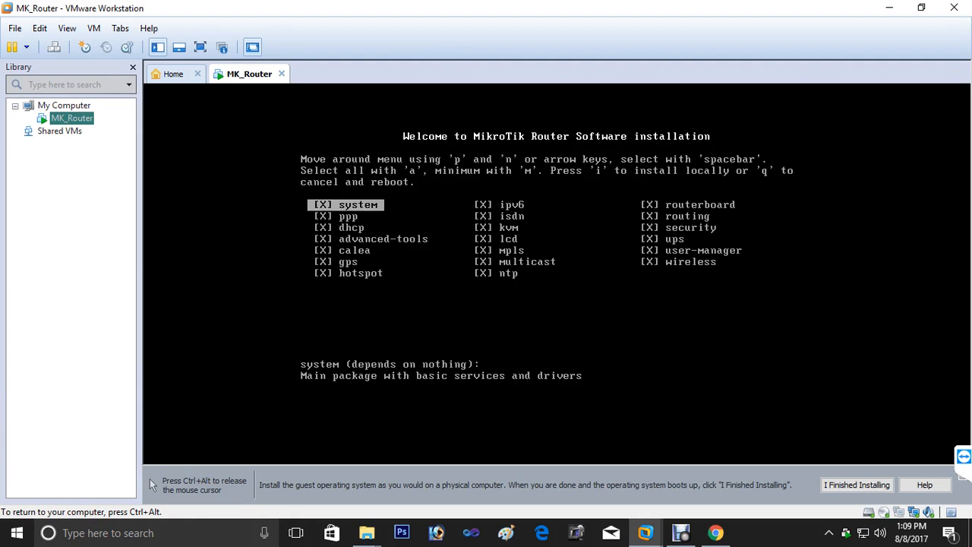
key(i)
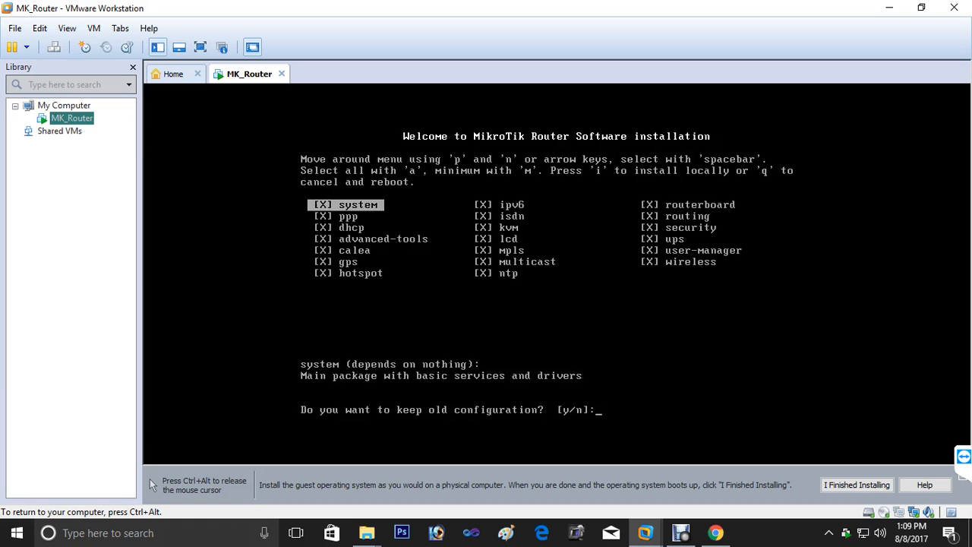
text(n)
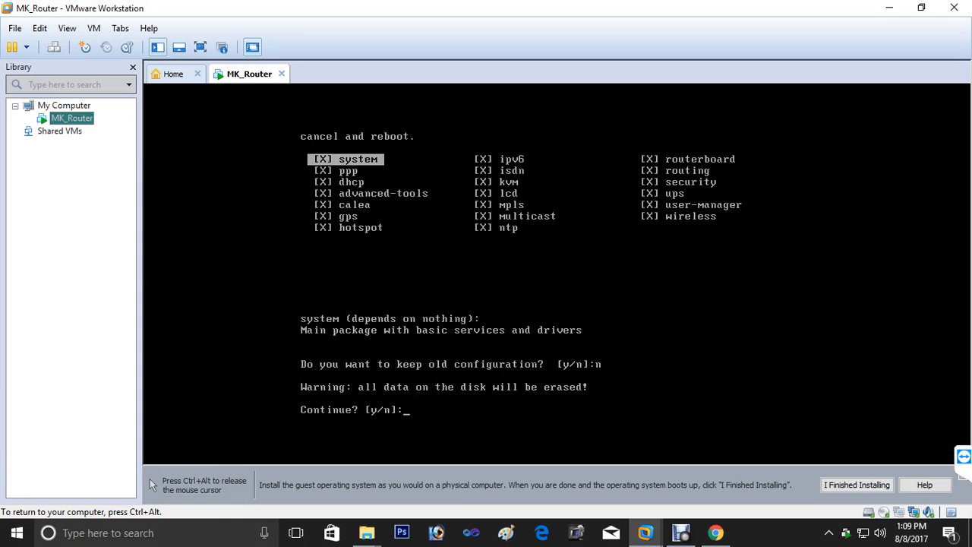
- Confirm the disk erase with 'y', reboot after installation, and release input from the VM
text(y)
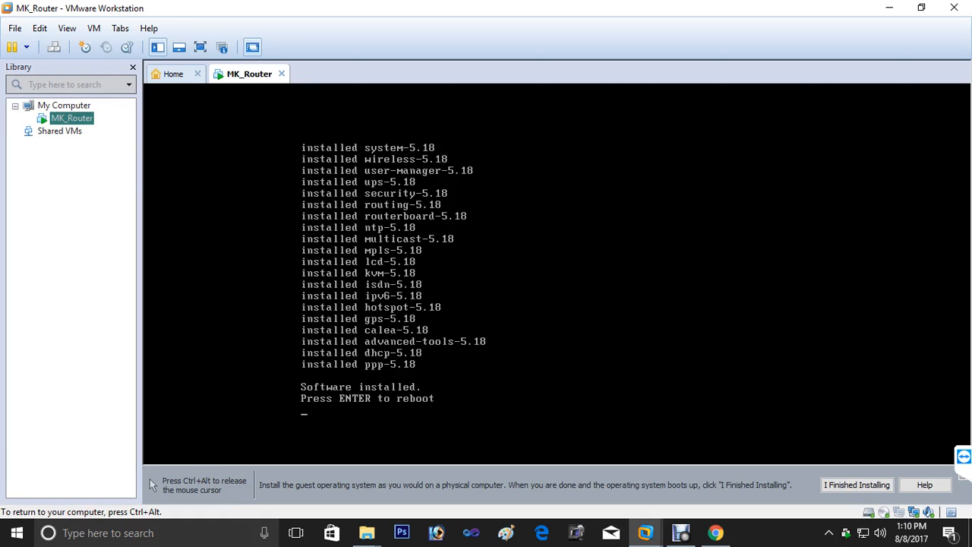
key(Return)
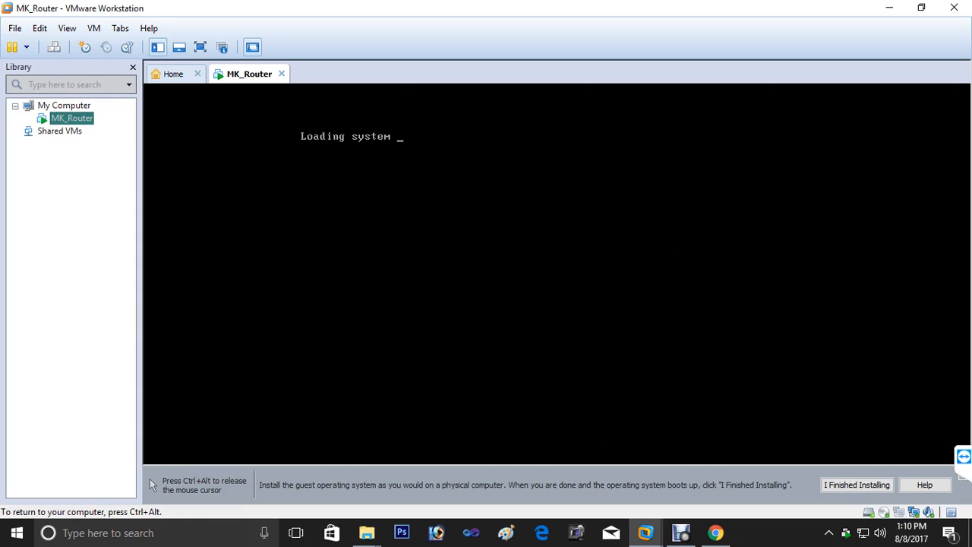
key(ctrl+alt)
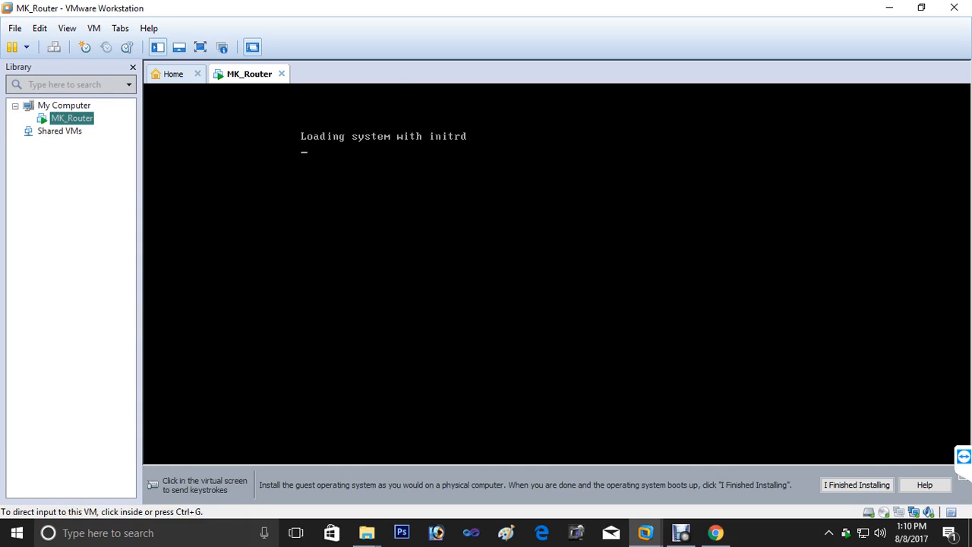
- Switch MK_Router's CD/DVD from the ISO to an auto-detected physical drive and dismiss the CD-ROM error
right_click(244, 74)
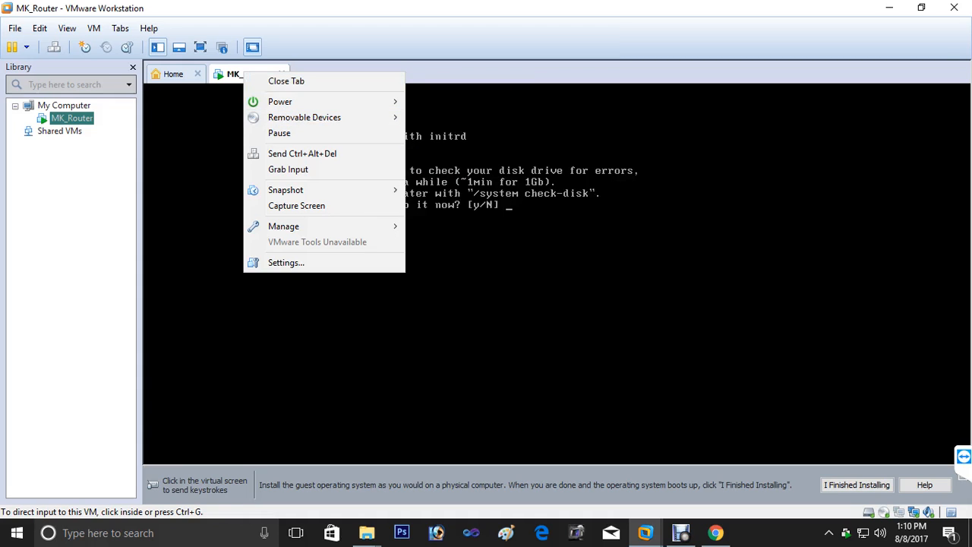
click(285, 262)
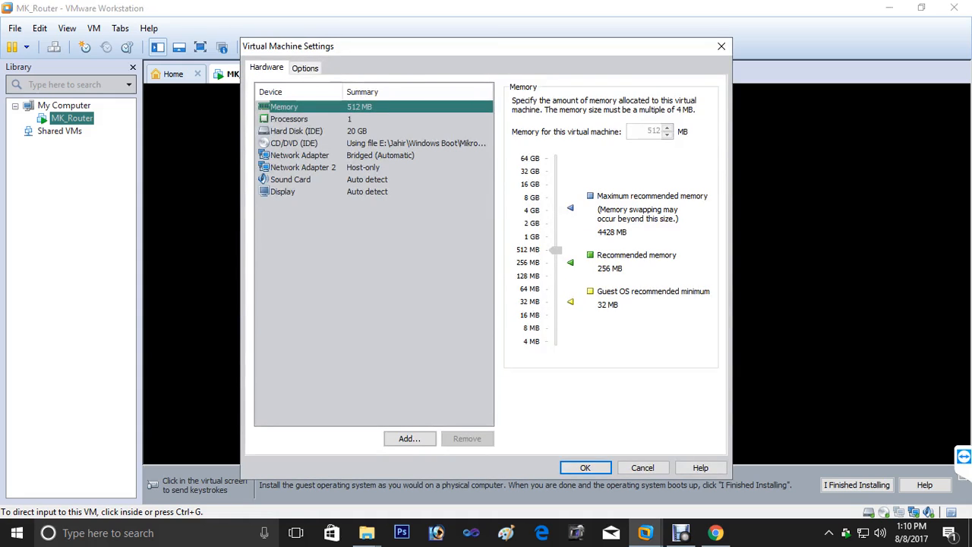
click(295, 143)
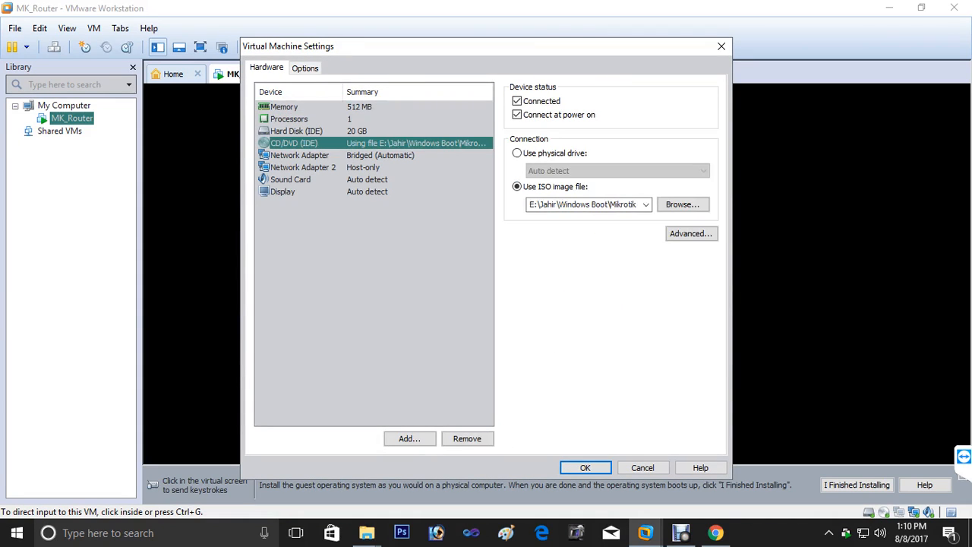
click(517, 153)
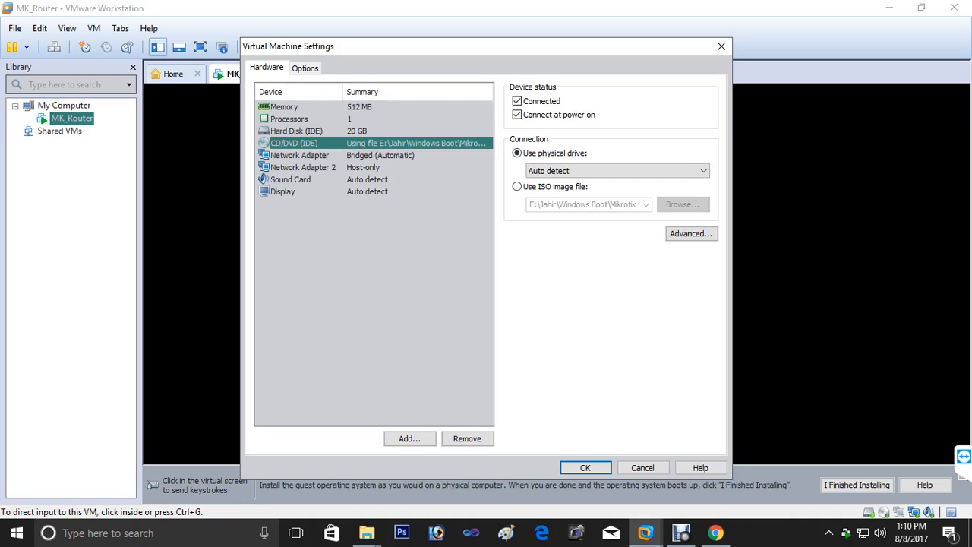
click(584, 467)
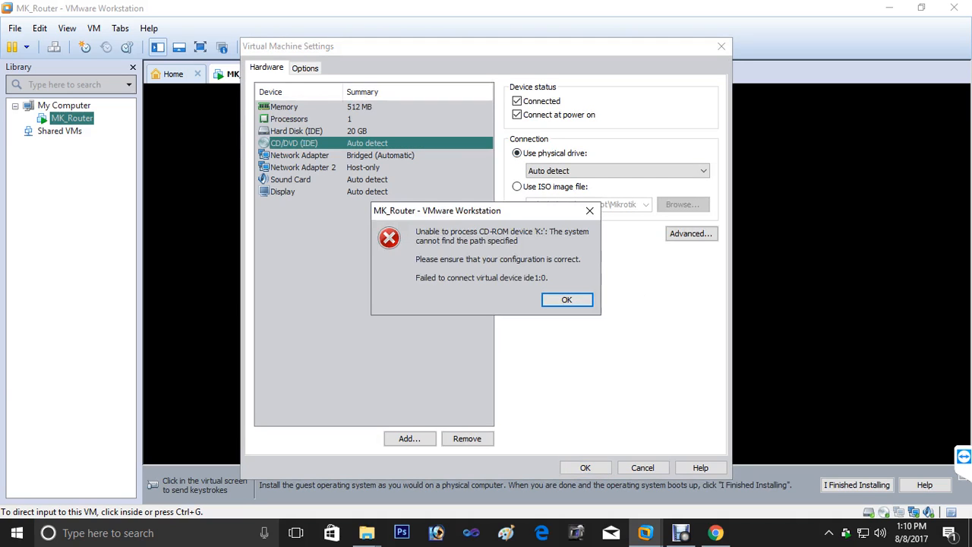
key(Return)
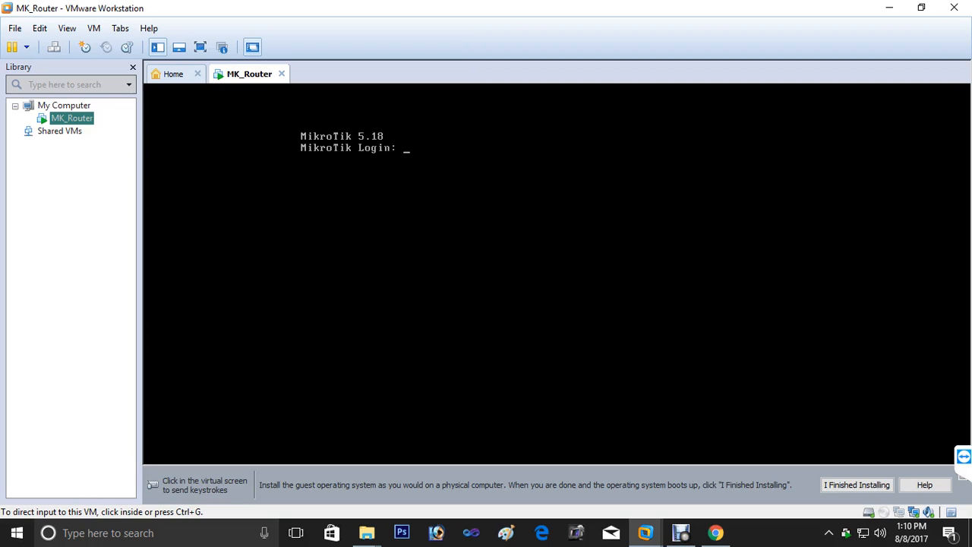
- Log into MK_Router's RouterOS as admin, skip the no-software-key notice, and release input from the VM
key(ctrl+g)
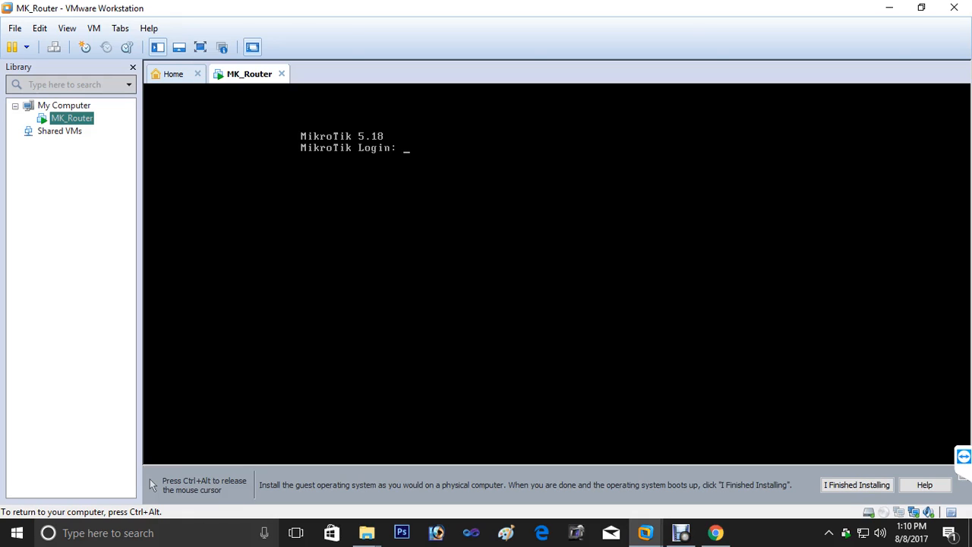
text(admin)
key(Return)
key(Return)
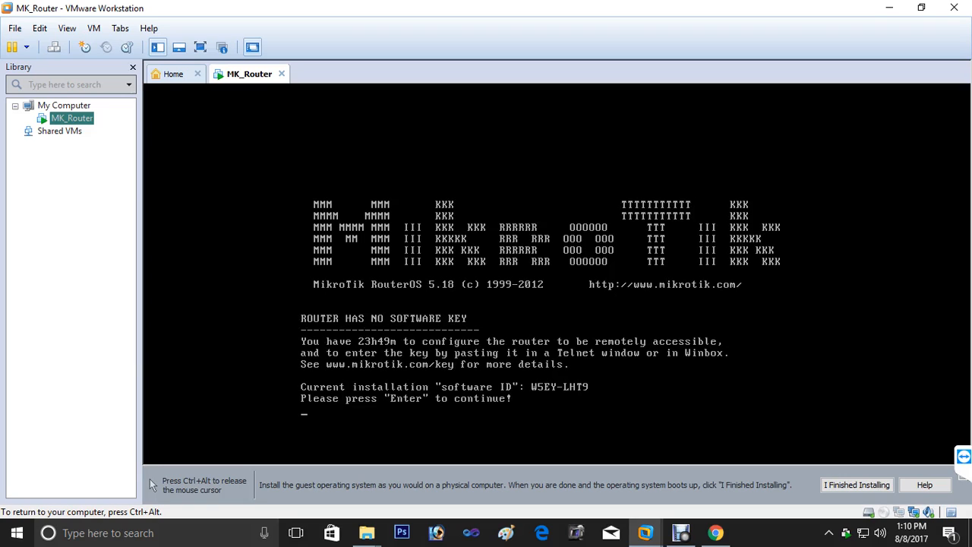
key(Return)
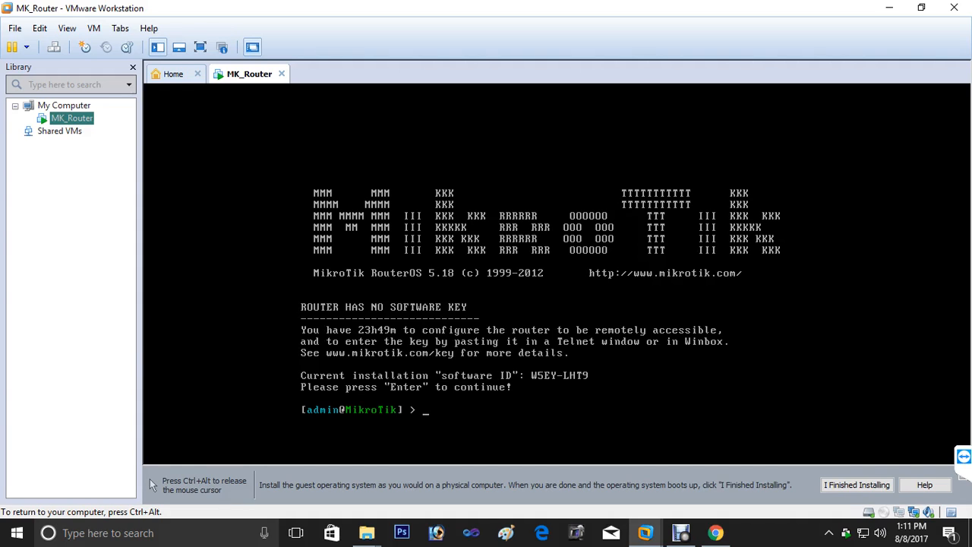
key(ctrl+alt)
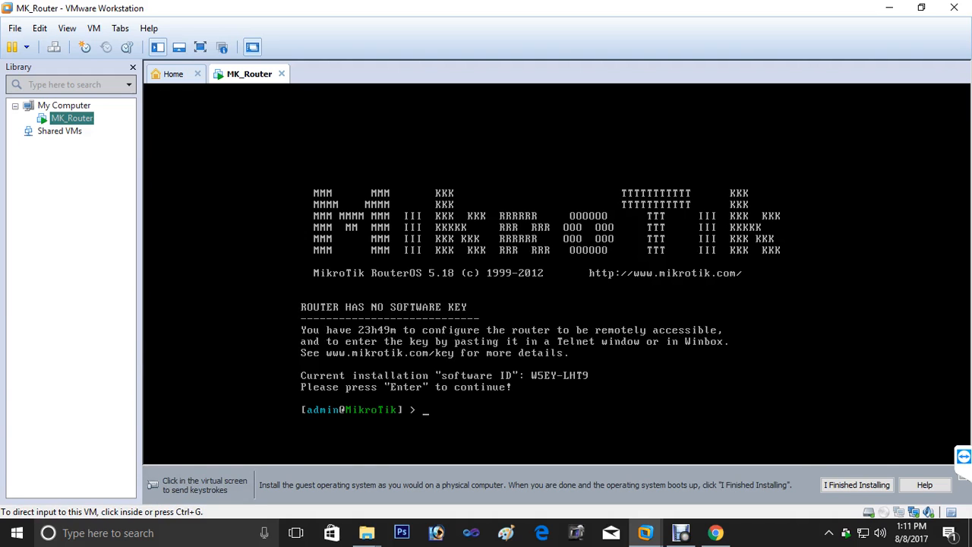
click(680, 533)
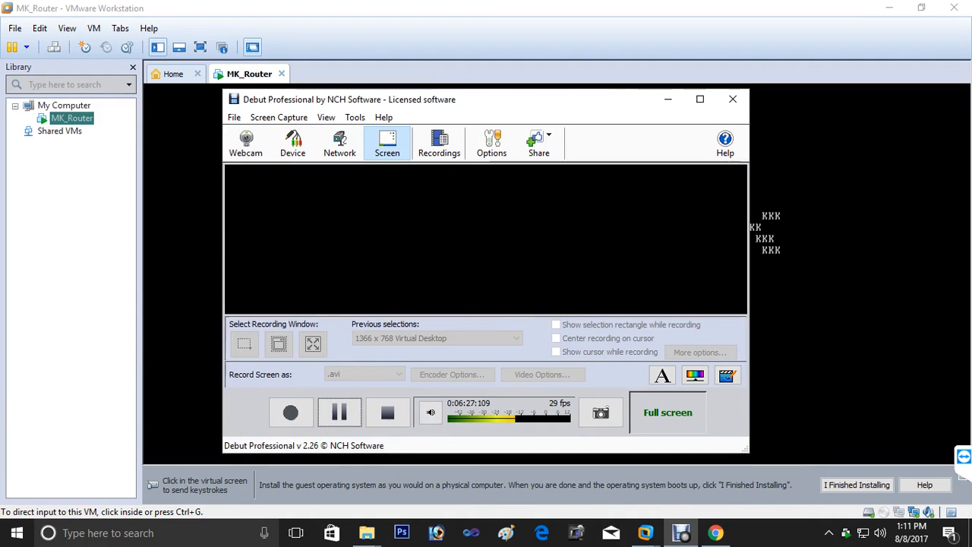